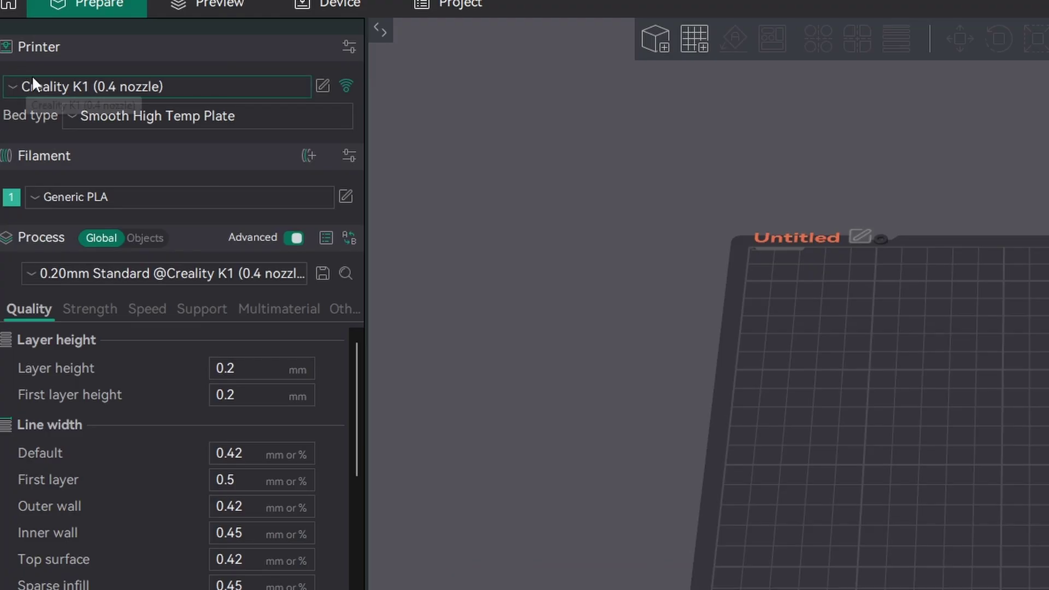
Search the printer catalogue for 'Crea' to list the Creality models, including the Ender-3 V3 Plus 0.4mm nozzle.
{"action": "left_click", "coordinate": [9, 88]}
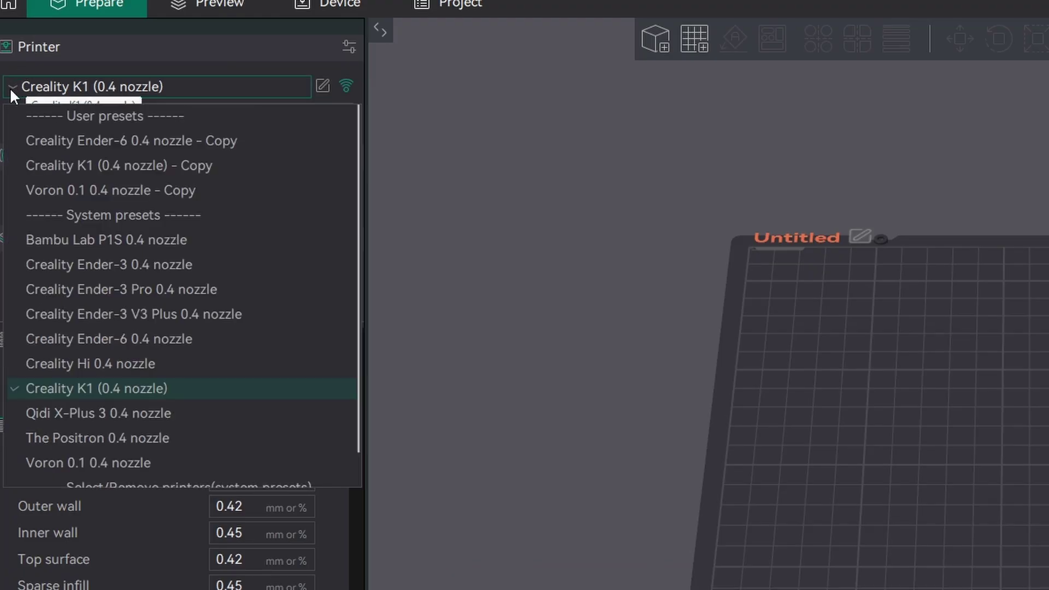
{"action": "scroll", "coordinate": [243, 287], "scroll_direction": "down", "scroll_amount": 1}
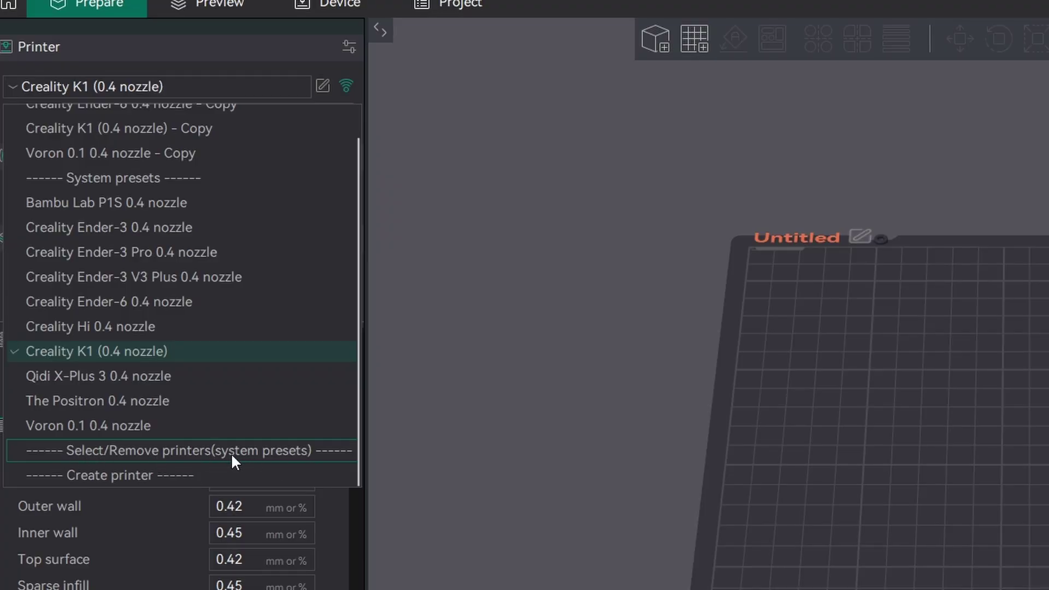
{"action": "left_click", "coordinate": [251, 451]}
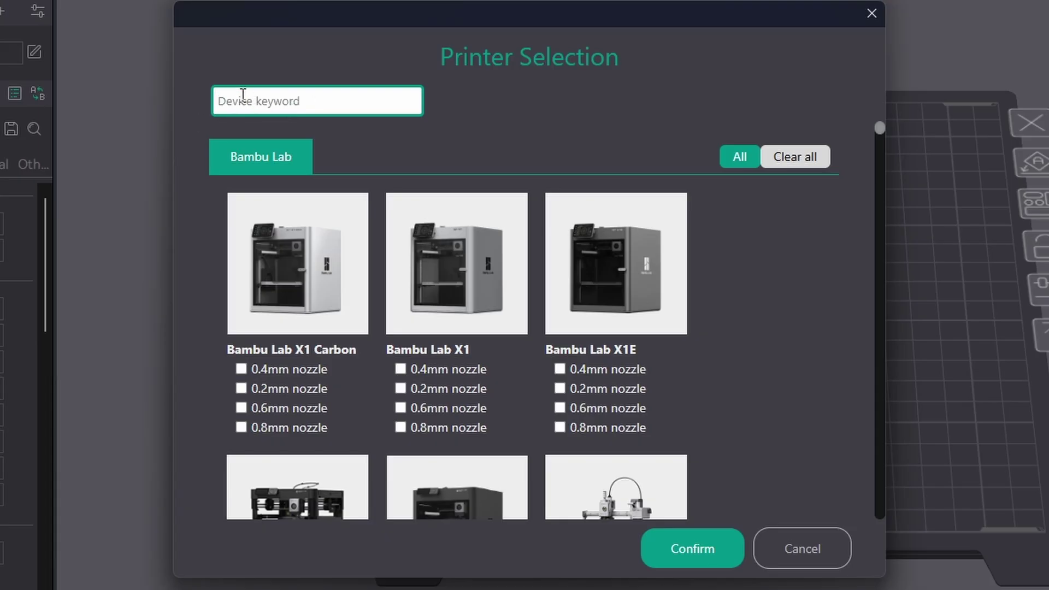
{"action": "type", "text": "Creality"}
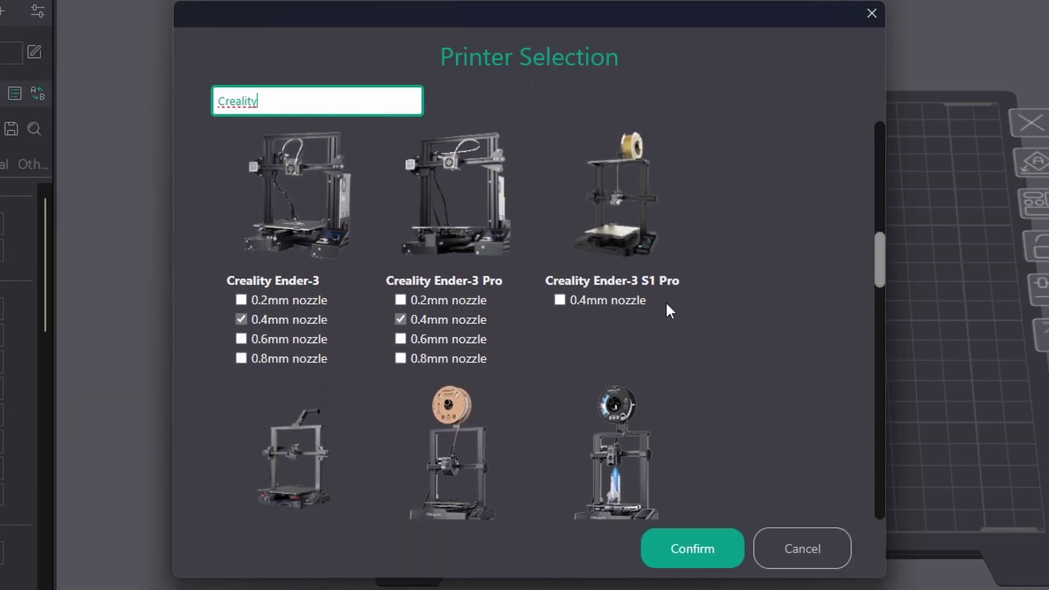
{"action": "scroll", "coordinate": [672, 297], "scroll_direction": "down", "scroll_amount": 5}
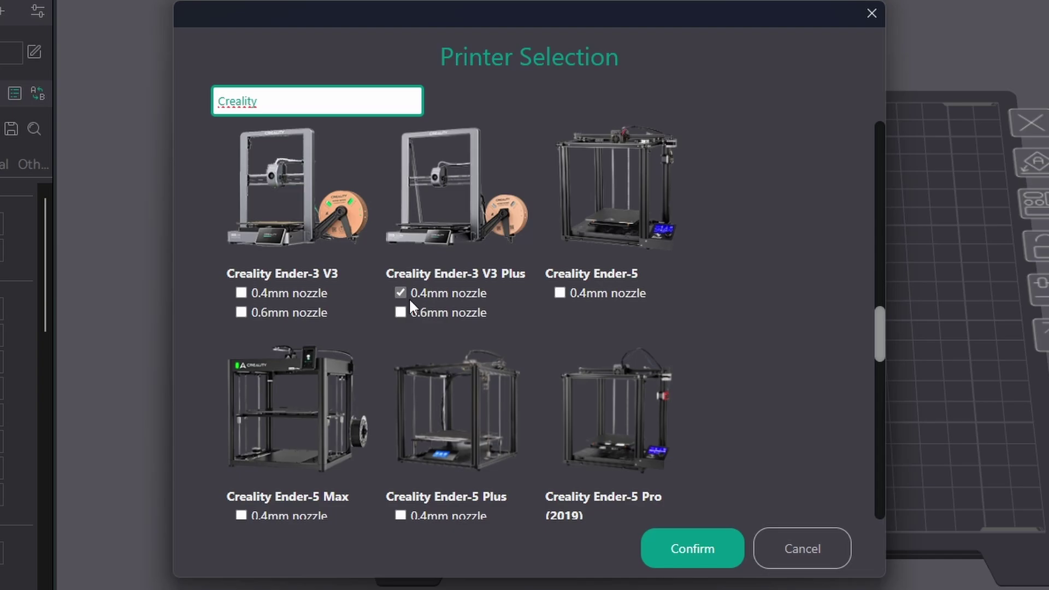
Confirm the printer models and switch to the Creality Ender-3 V3 Plus 0.4 nozzle preset.
{"action": "left_click", "coordinate": [693, 549]}
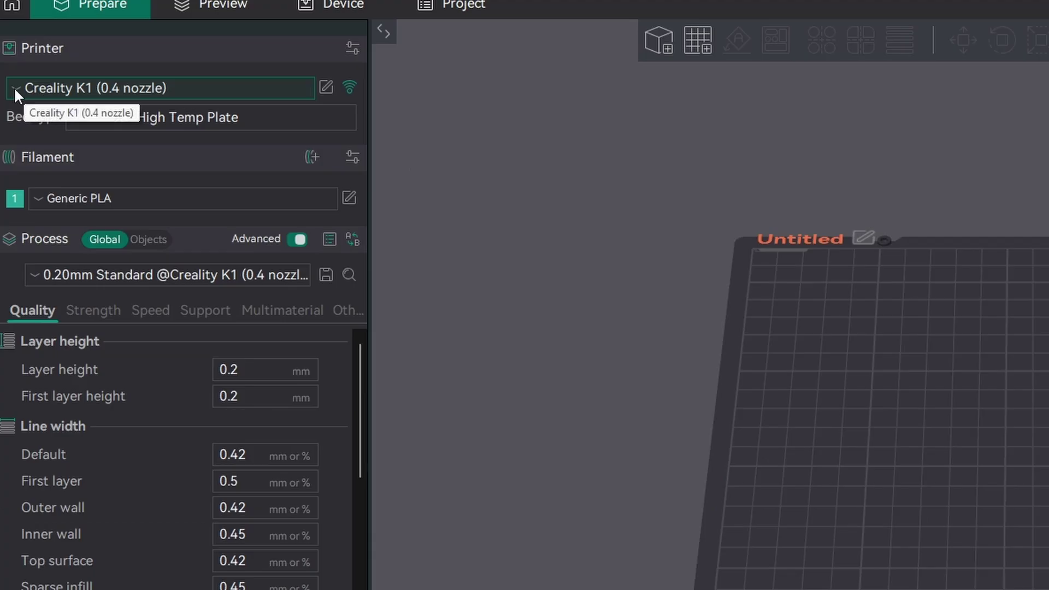
{"action": "left_click", "coordinate": [8, 87]}
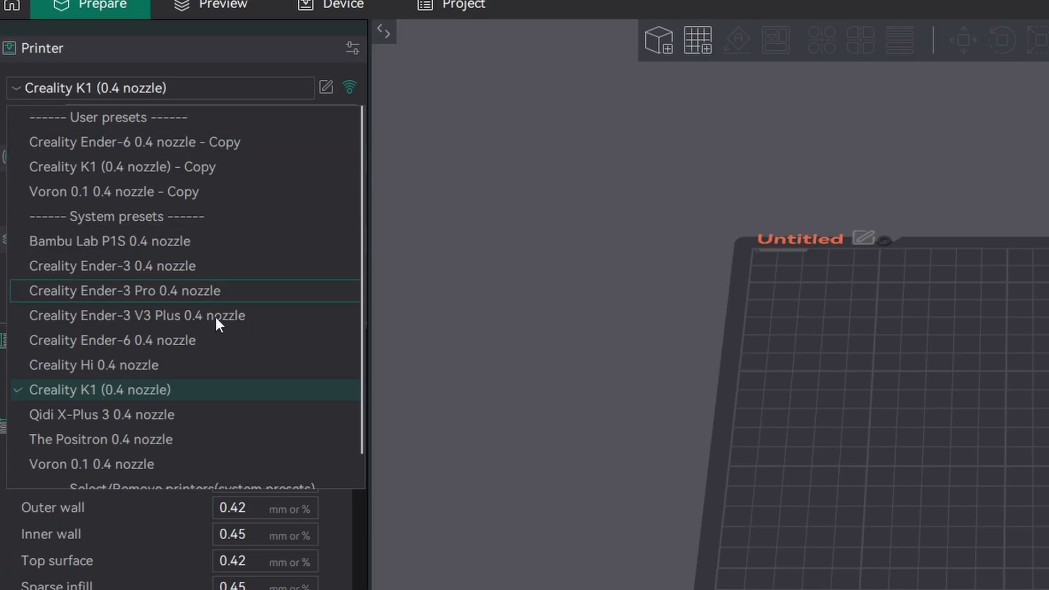
{"action": "left_click", "coordinate": [176, 316]}
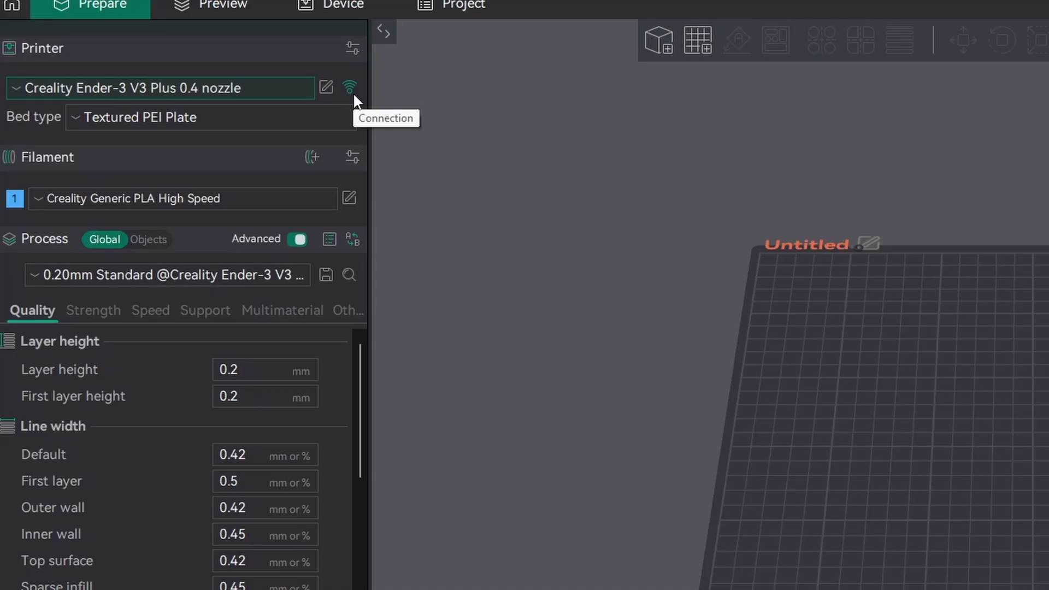
Set up a physical printer with CrealityPrint host type and paste the printer's IP address as hostname.
{"action": "left_click", "coordinate": [349, 88]}
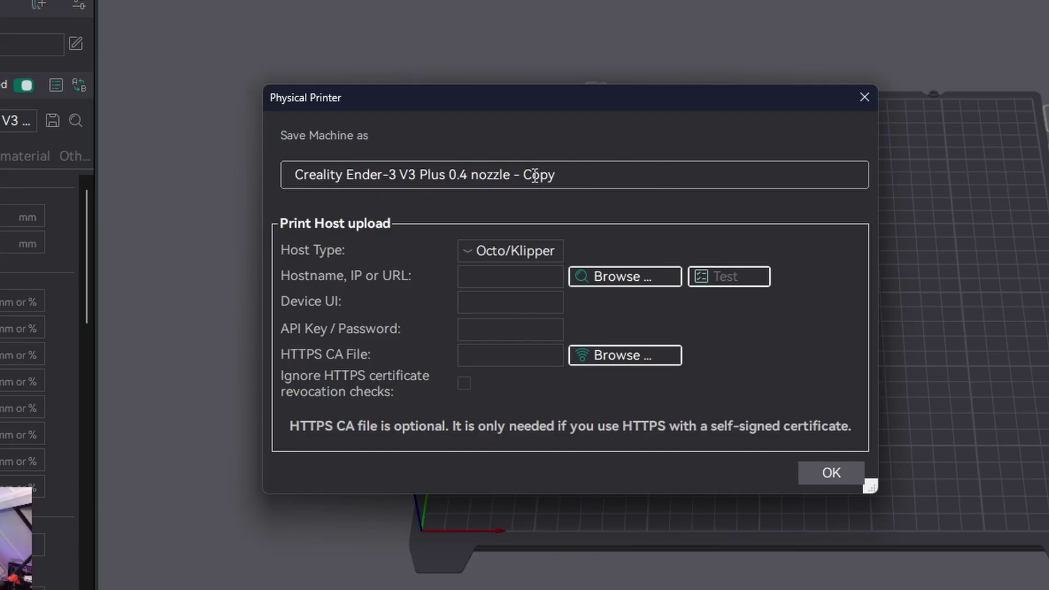
{"action": "left_click_drag", "start_coordinate": [514, 178], "coordinate": [581, 176]}
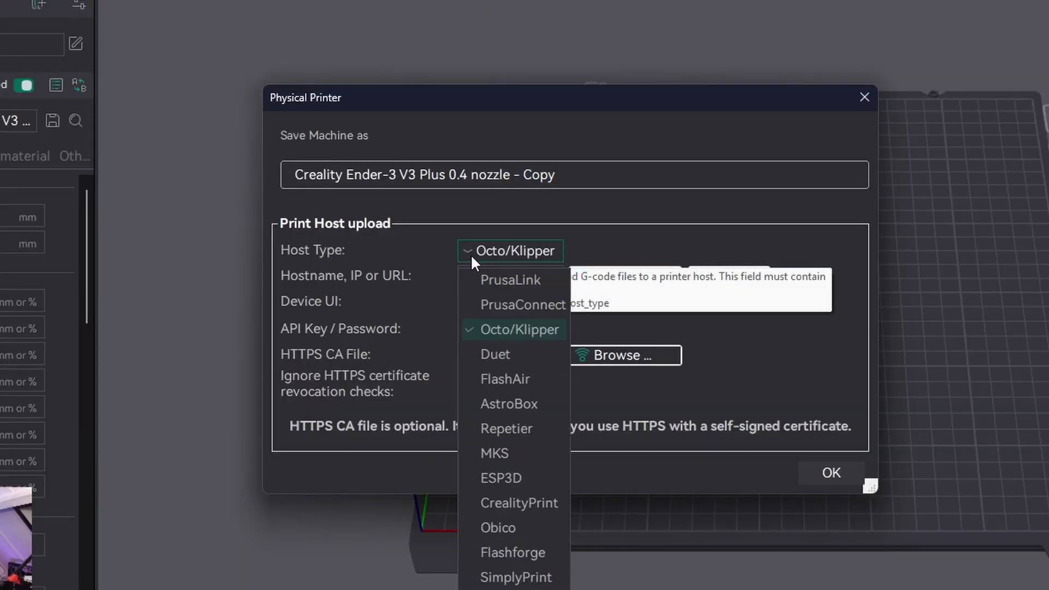
{"action": "left_click", "coordinate": [524, 504]}
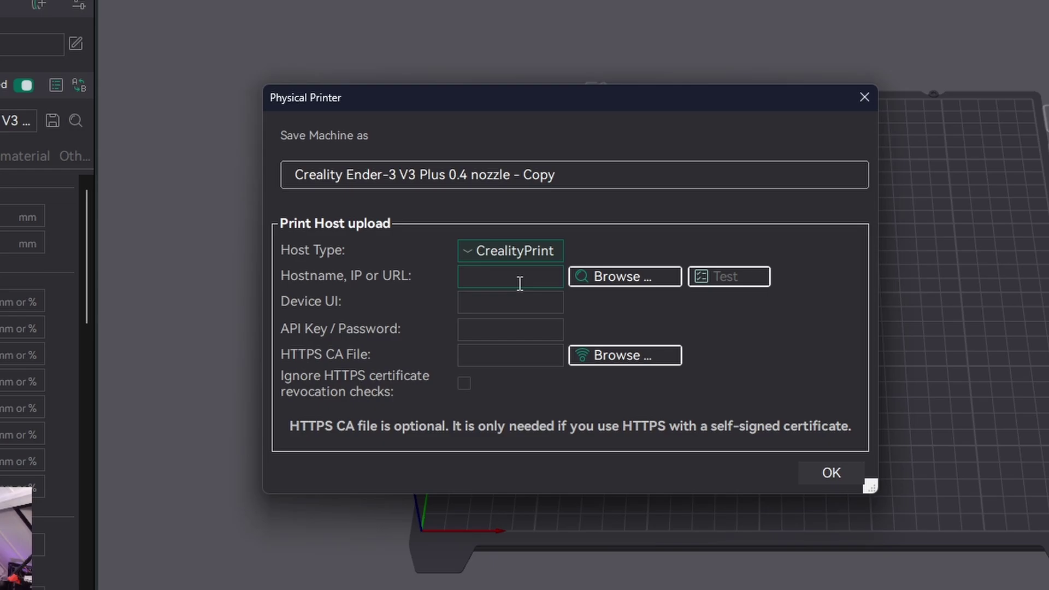
{"action": "key", "text": "ctrl+v"}
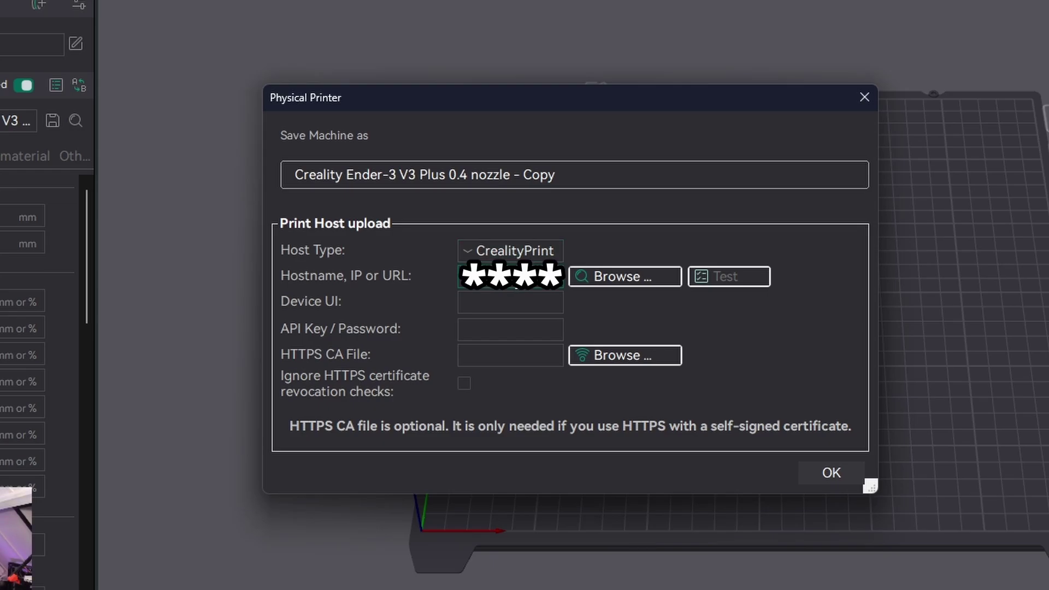
{"action": "key", "text": "Tab"}
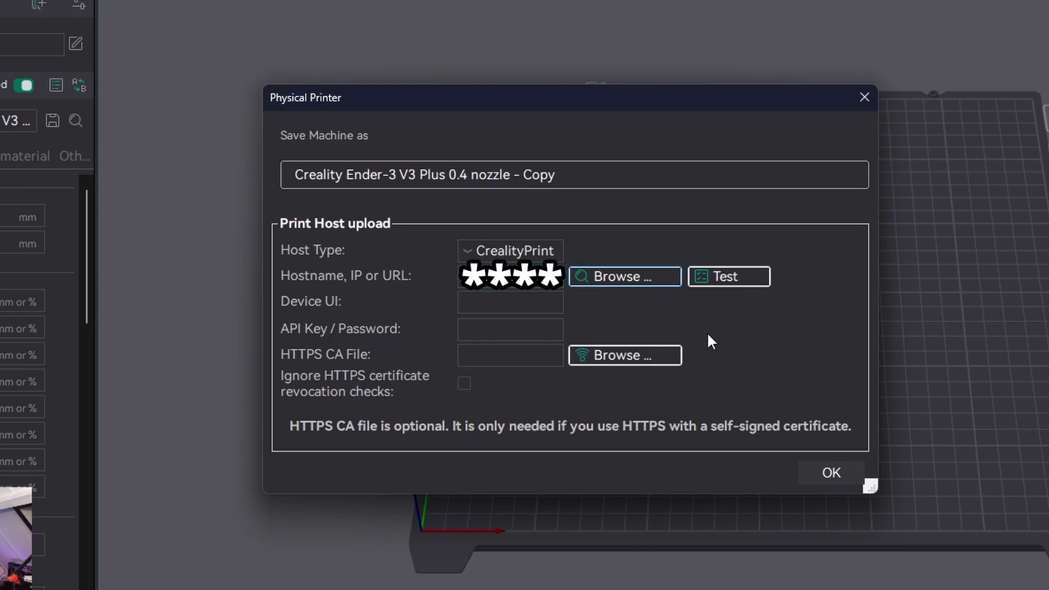
Test the network connection to the printer and dismiss the success message.
{"action": "left_click", "coordinate": [725, 279]}
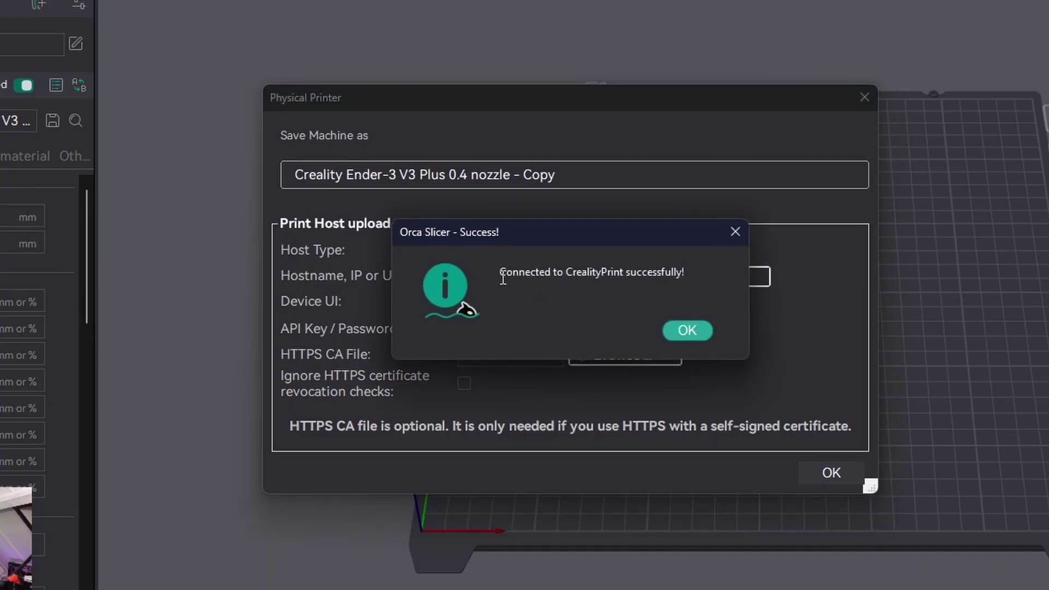
{"action": "left_click_drag", "start_coordinate": [530, 271], "coordinate": [686, 272]}
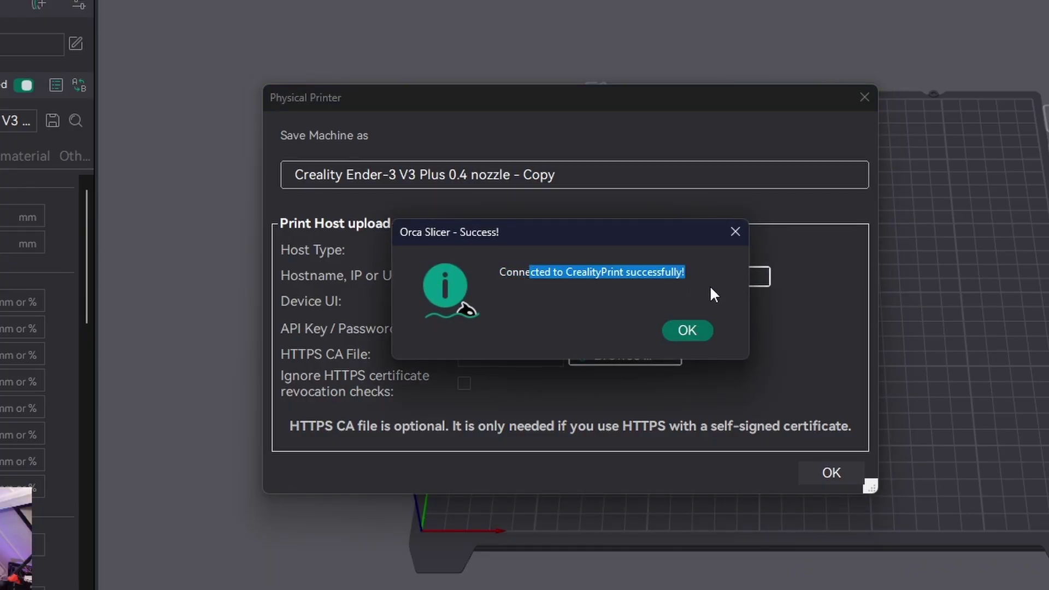
{"action": "left_click", "coordinate": [701, 339]}
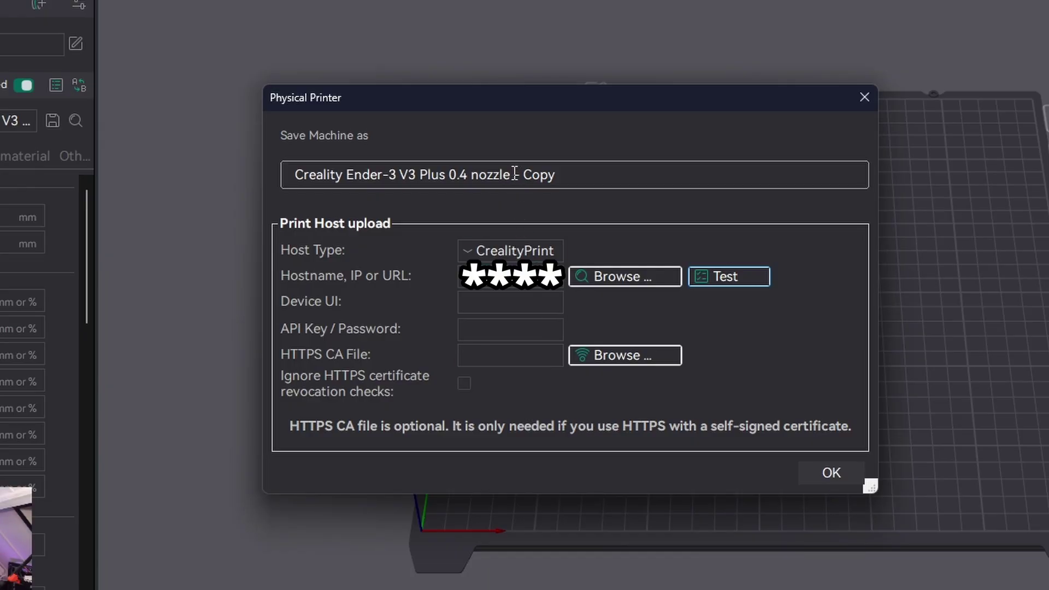
Rename the printer to 'Creality Ender-3 V3 Plus 0.4 nozzle - Wifi', retest it, and save.
{"action": "left_click_drag", "start_coordinate": [511, 175], "coordinate": [610, 176]}
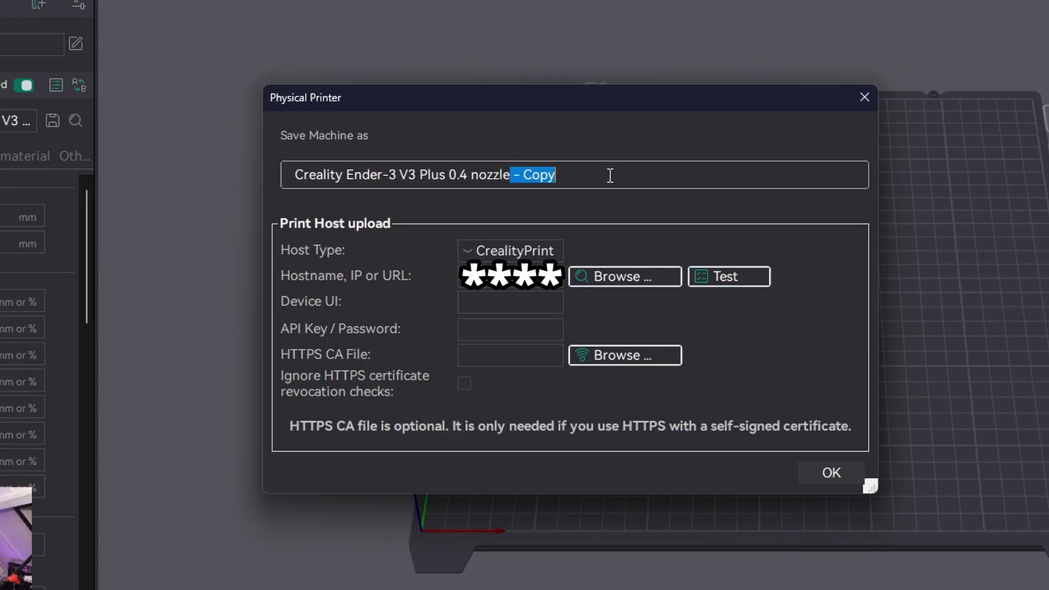
{"action": "key", "text": "BackSpace"}
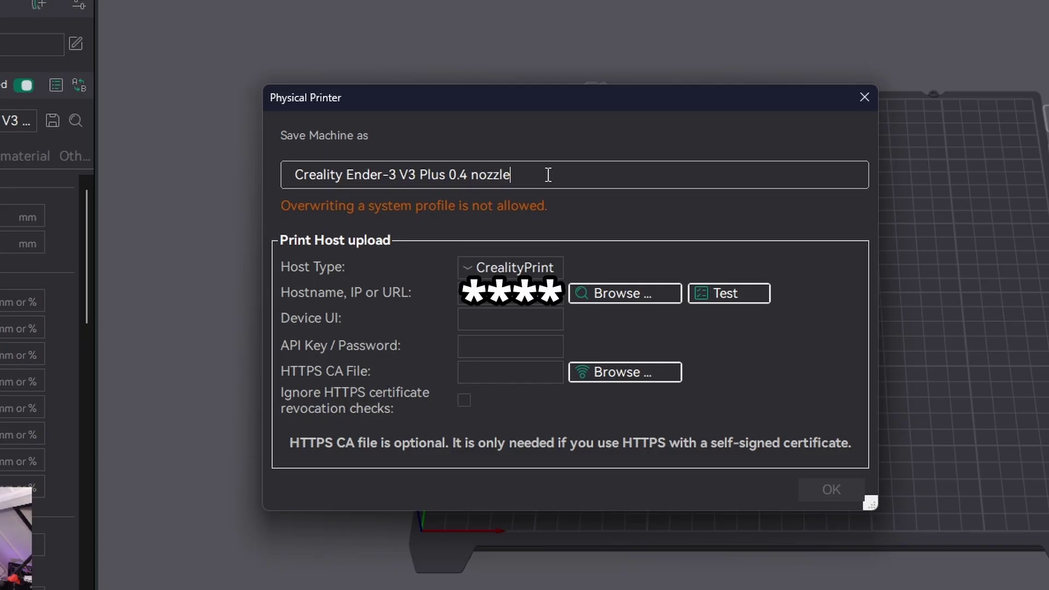
{"action": "type", "text": "- Wifi"}
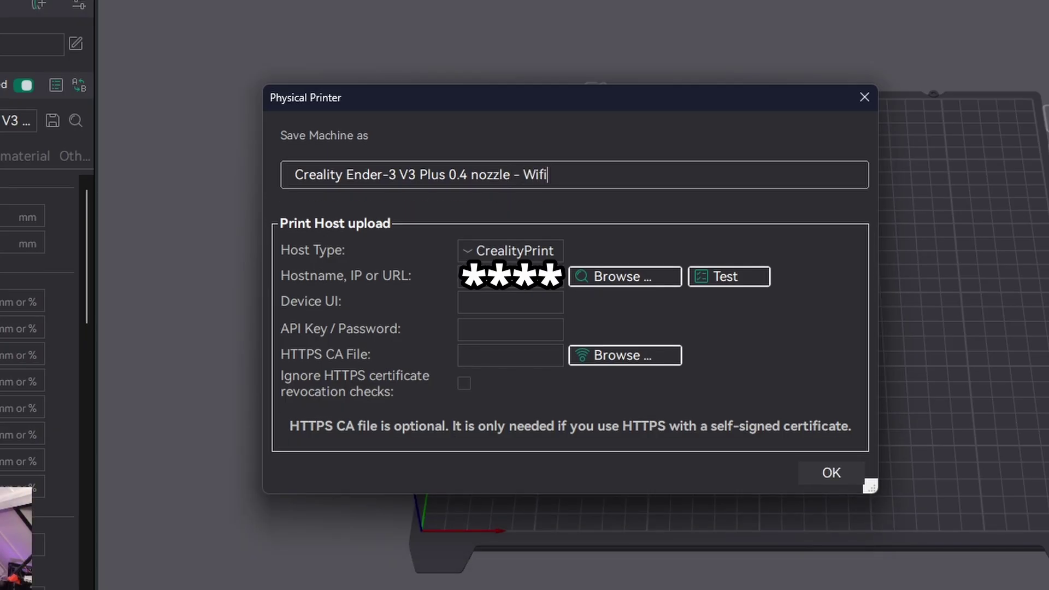
{"action": "left_click", "coordinate": [726, 277]}
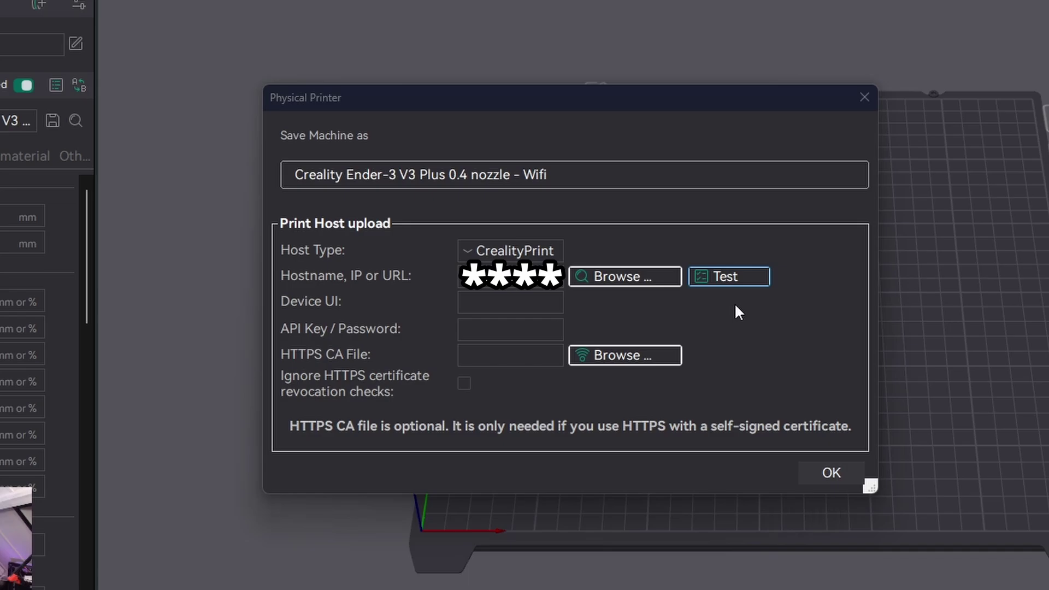
{"action": "left_click", "coordinate": [705, 331]}
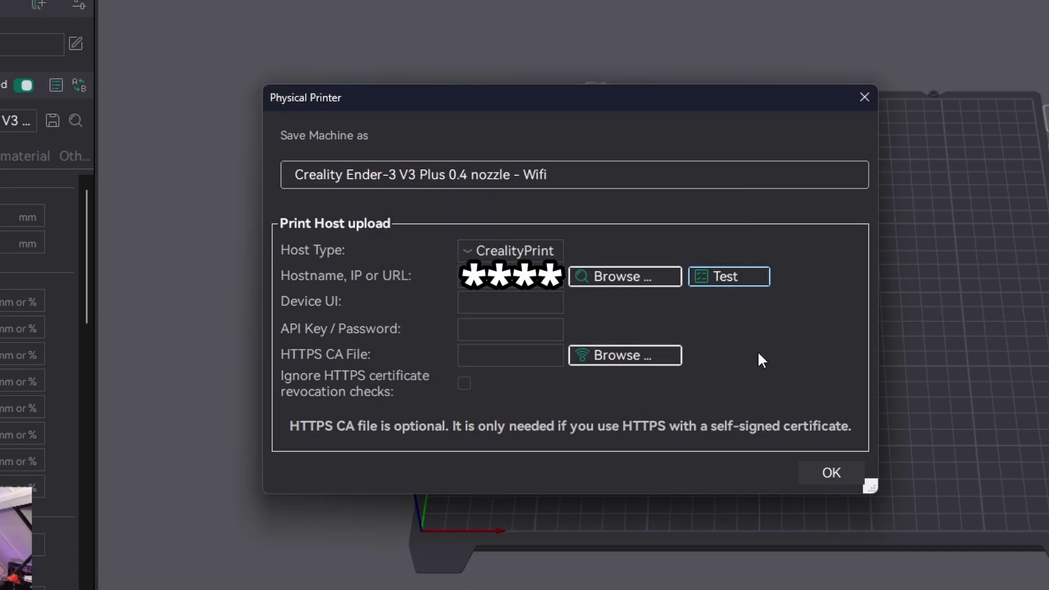
{"action": "left_click", "coordinate": [831, 473]}
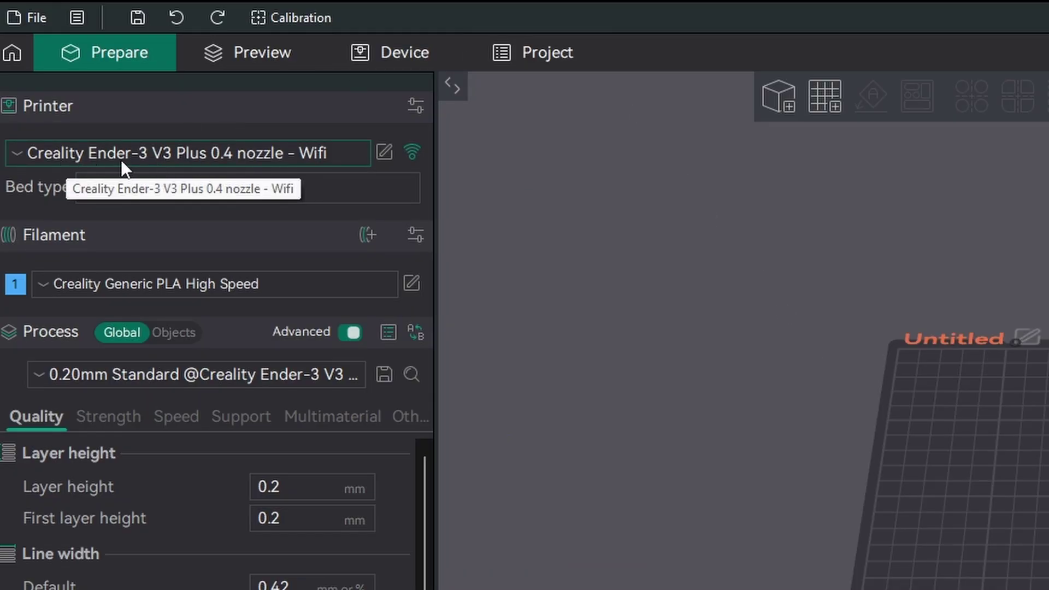
{"action": "left_click", "coordinate": [424, 57]}
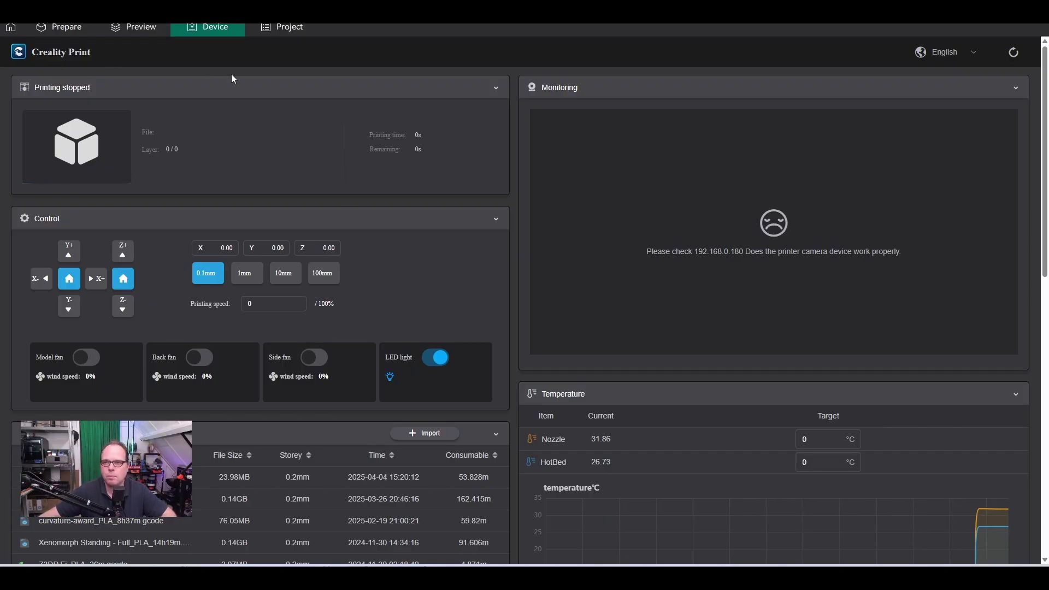
{"action": "scroll", "coordinate": [391, 135], "scroll_direction": "down", "scroll_amount": 2}
{"action": "scroll", "coordinate": [392, 134], "scroll_direction": "down", "scroll_amount": 1}
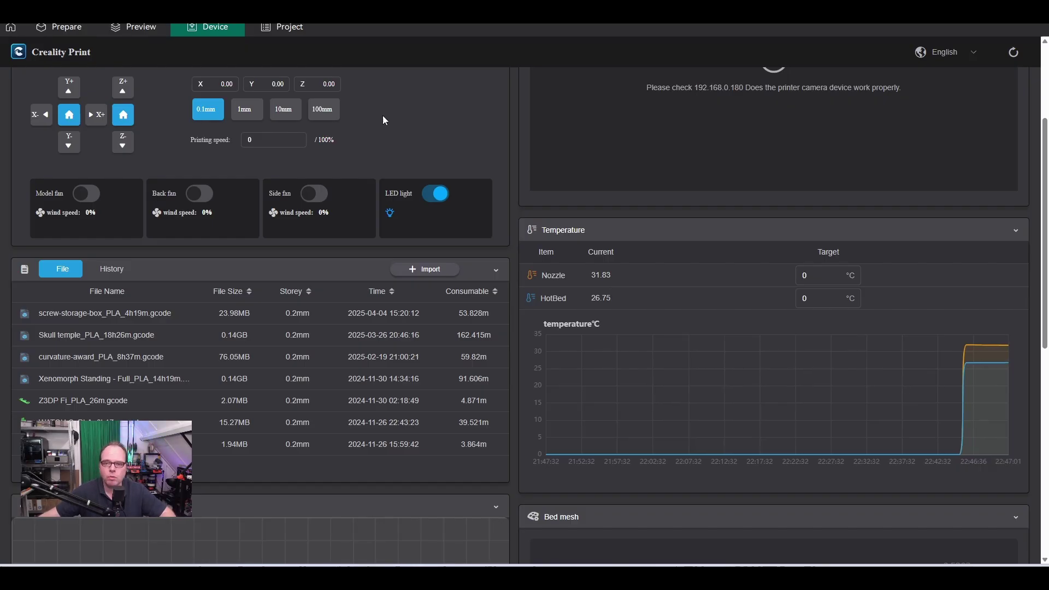
{"action": "scroll", "coordinate": [383, 117], "scroll_direction": "down", "scroll_amount": 8}
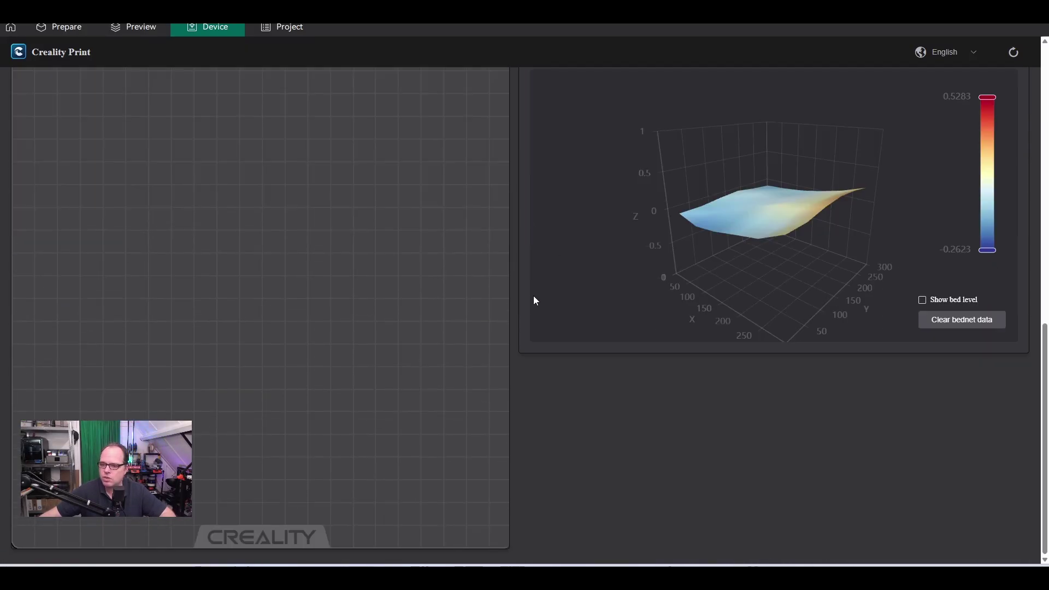
{"action": "scroll", "coordinate": [535, 299], "scroll_direction": "up", "scroll_amount": 10}
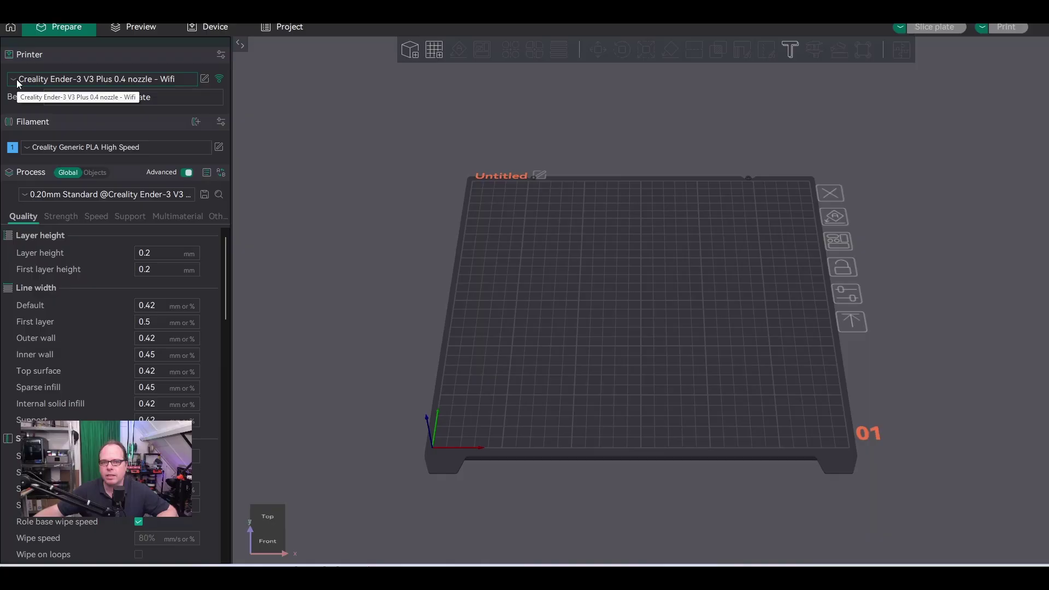
Switch to the Creality K1 (0.4 nozzle) - Copy preset and view the Device status page.
{"action": "left_click", "coordinate": [18, 81]}
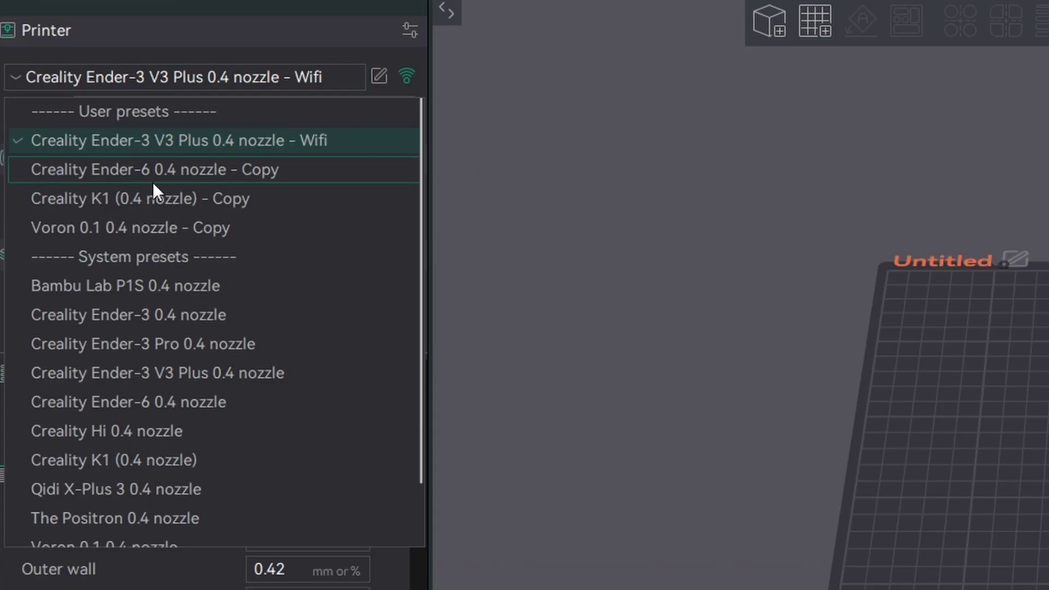
{"action": "left_click", "coordinate": [139, 206]}
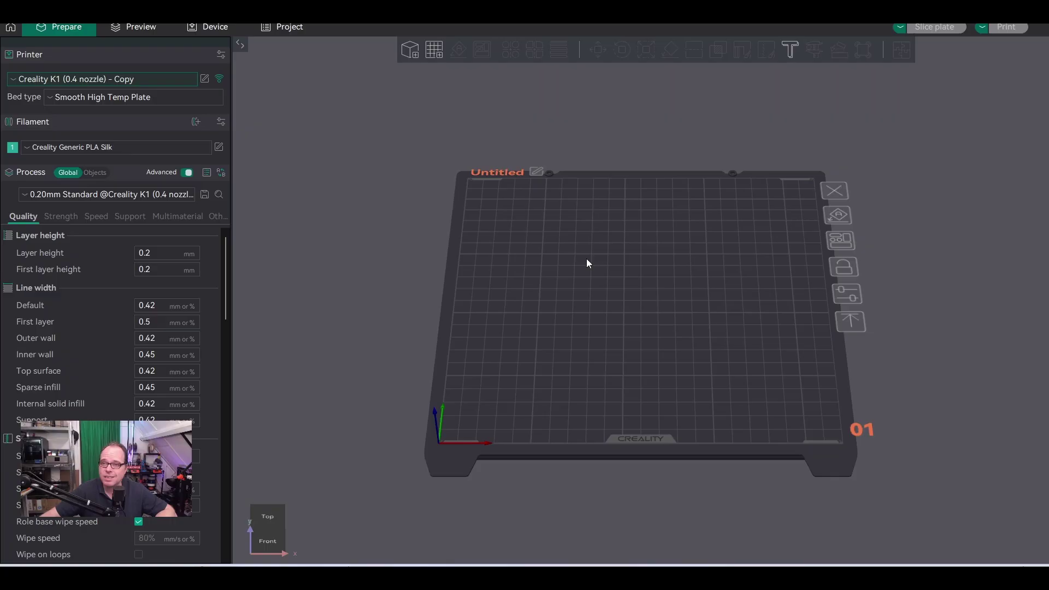
{"action": "left_click", "coordinate": [218, 29]}
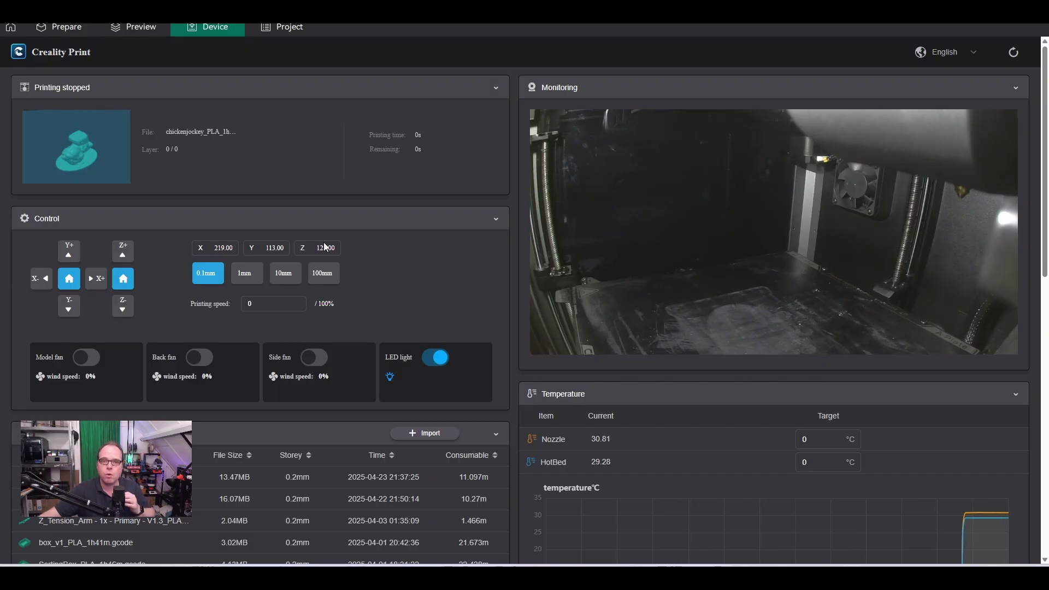
Return to Prepare and select the Creality Ender-3 V3 Plus 0.4 nozzle - Wifi printer.
{"action": "left_click", "coordinate": [81, 30]}
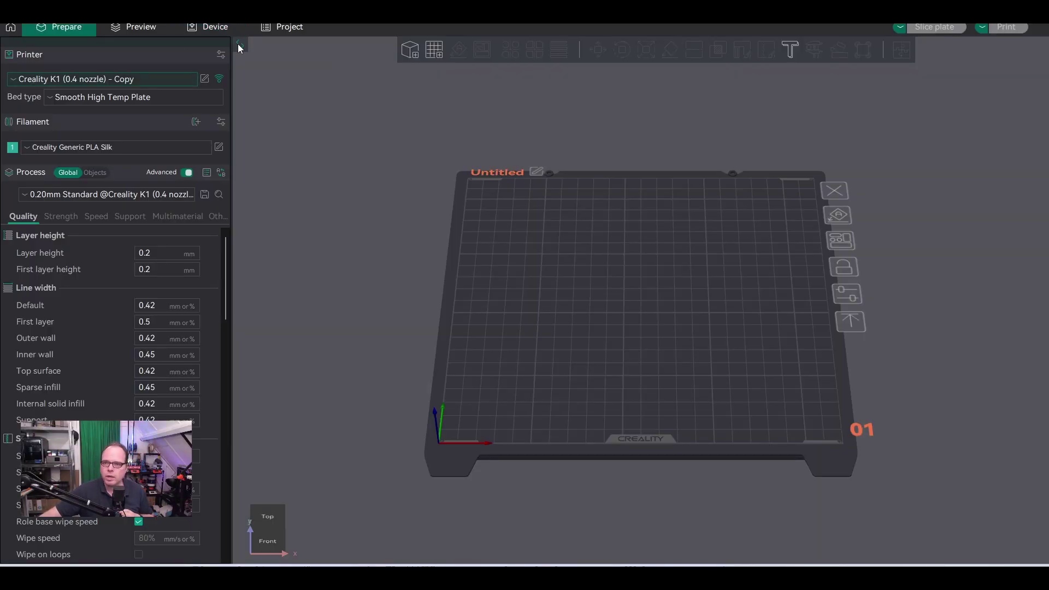
{"action": "left_click", "coordinate": [6, 74]}
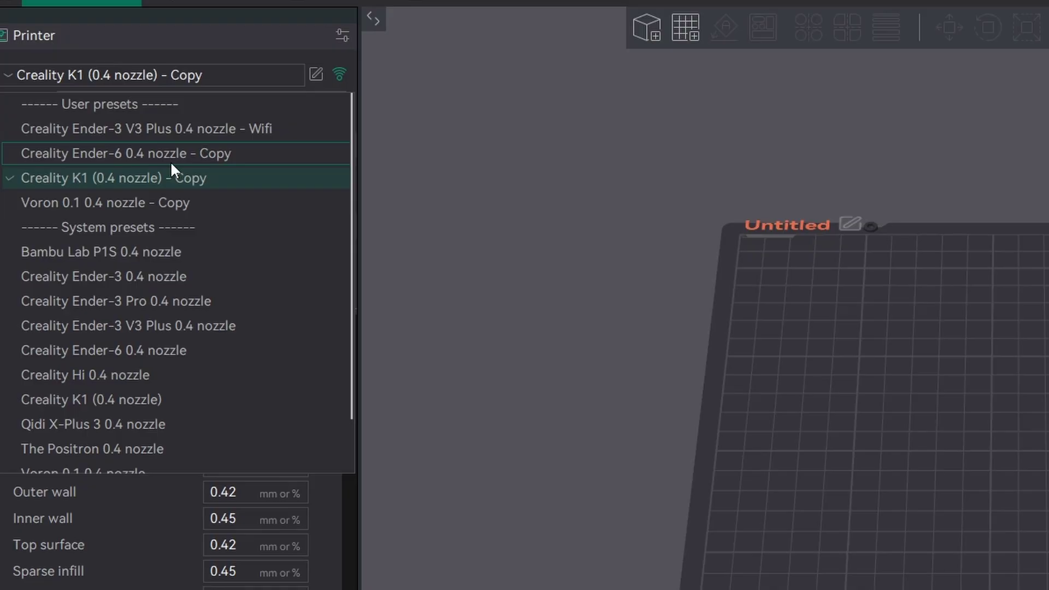
{"action": "left_click", "coordinate": [193, 132]}
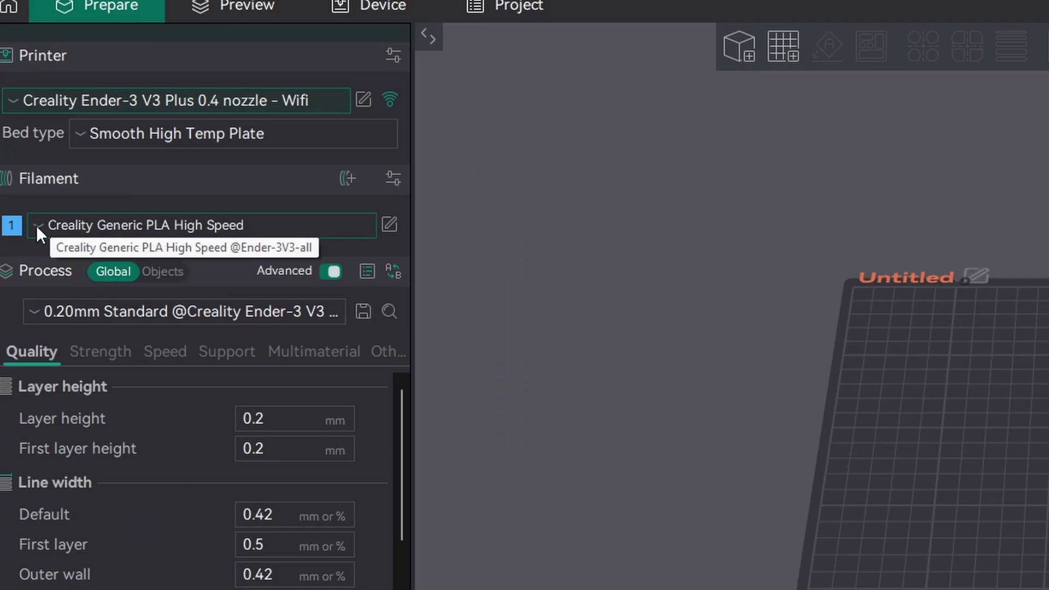
Set filament 1 to Bambu PLA Silk coloured purple.
{"action": "left_click", "coordinate": [36, 225]}
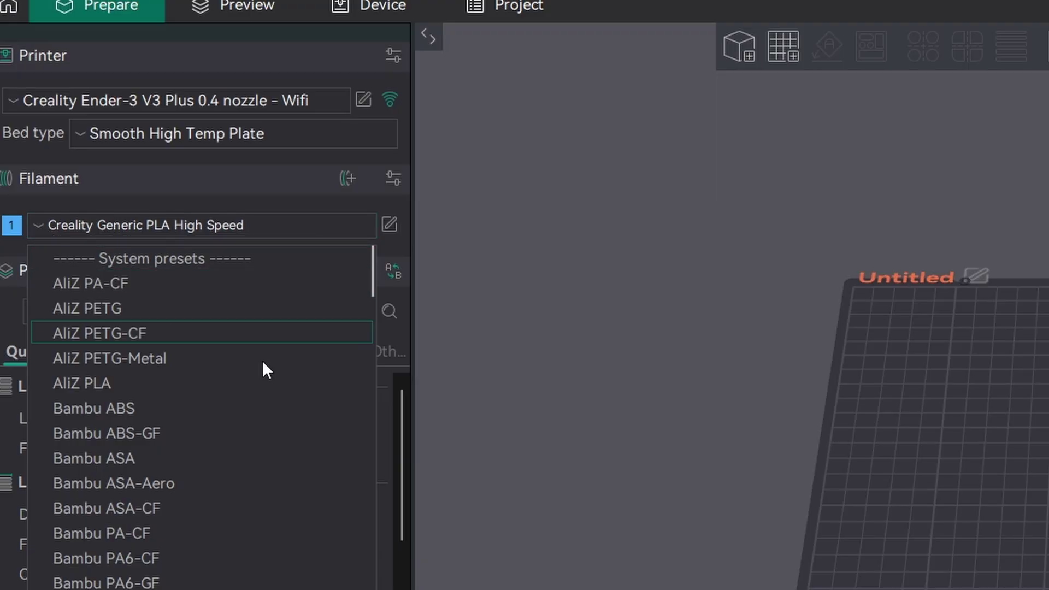
{"action": "scroll", "coordinate": [259, 431], "scroll_direction": "down", "scroll_amount": 3}
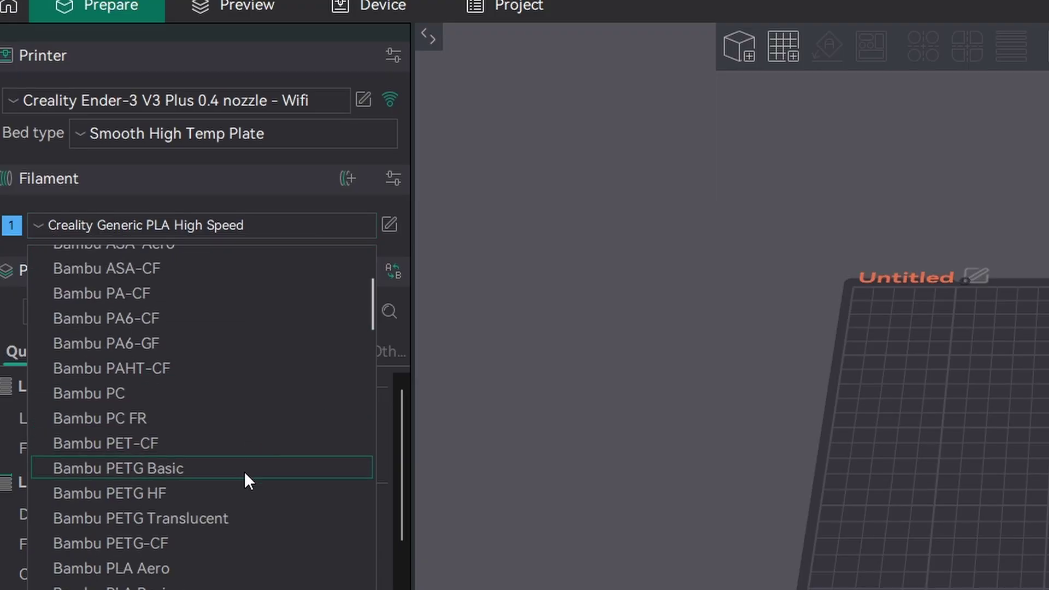
{"action": "scroll", "coordinate": [199, 551], "scroll_direction": "down", "scroll_amount": 3}
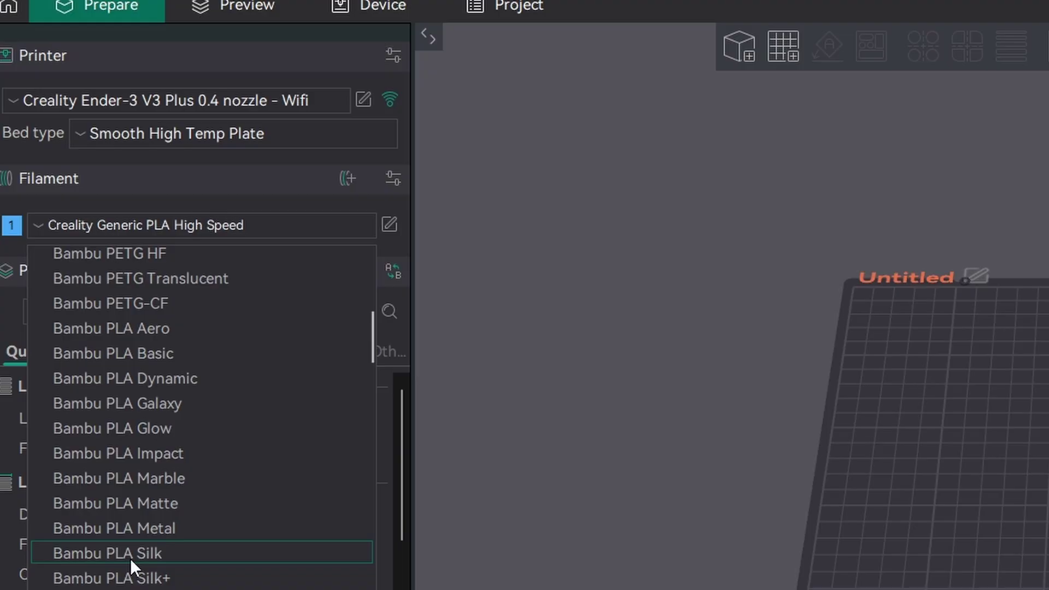
{"action": "left_click", "coordinate": [113, 553]}
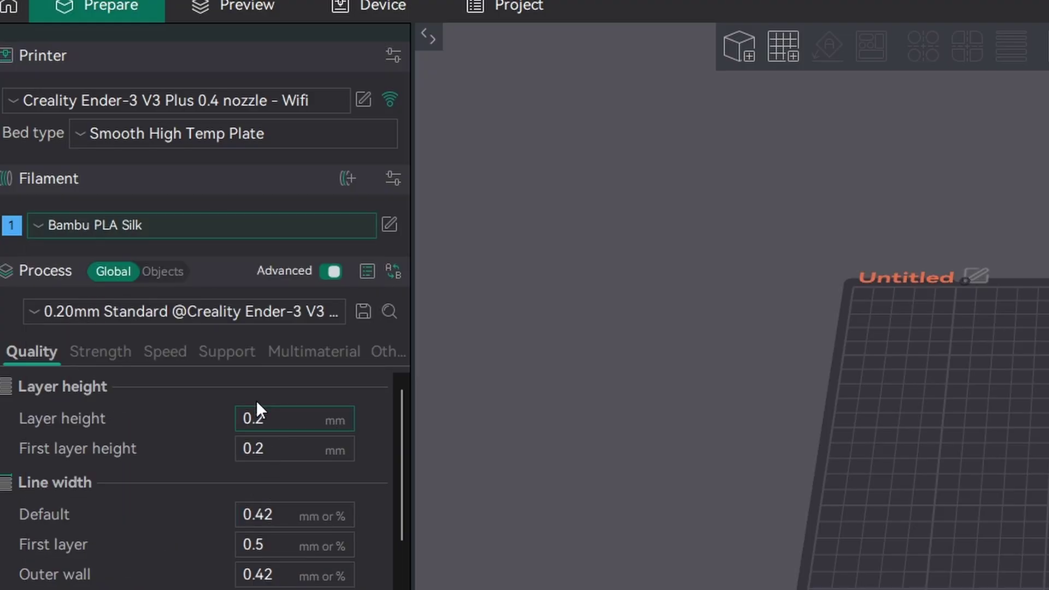
{"action": "left_click", "coordinate": [13, 223]}
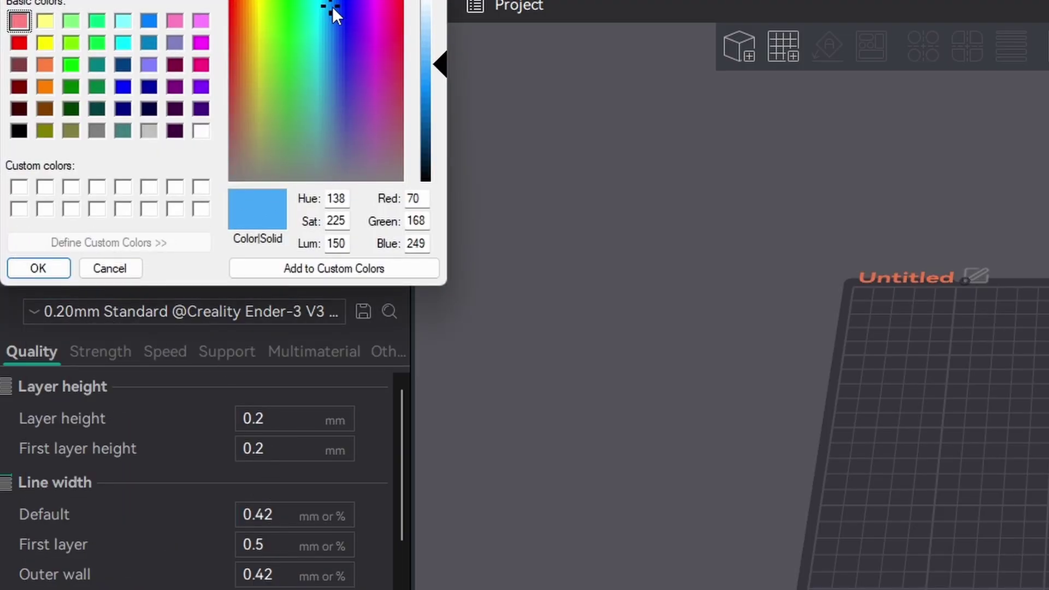
{"action": "left_click_drag", "start_coordinate": [332, 7], "coordinate": [363, 2]}
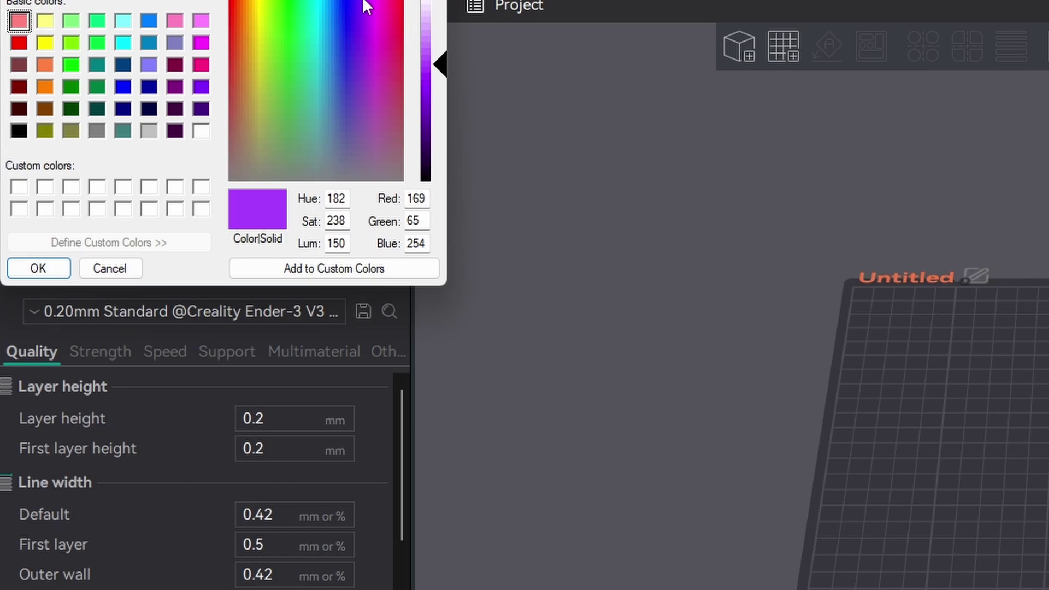
{"action": "left_click", "coordinate": [36, 273]}
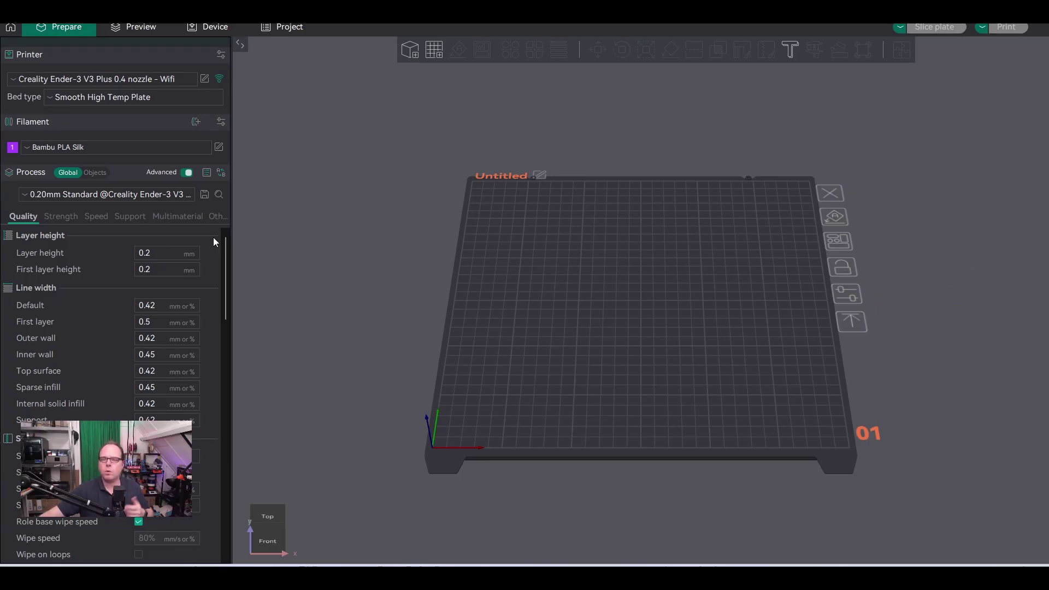
Add Minecraft Steve single color.stl to the plate and scale it to 150%.
{"action": "left_click", "coordinate": [415, 54]}
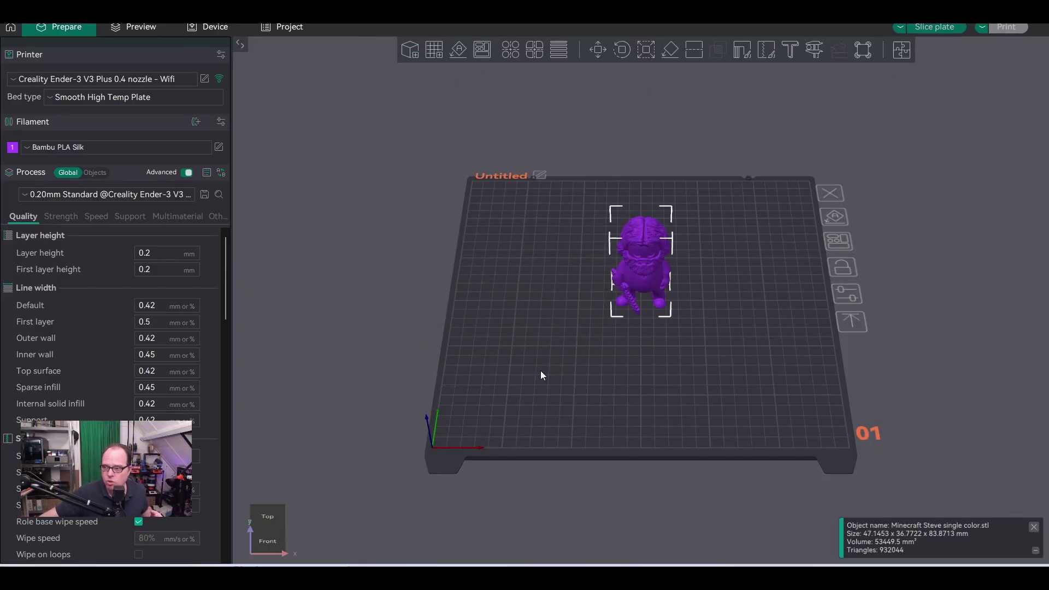
{"action": "left_click", "coordinate": [647, 50]}
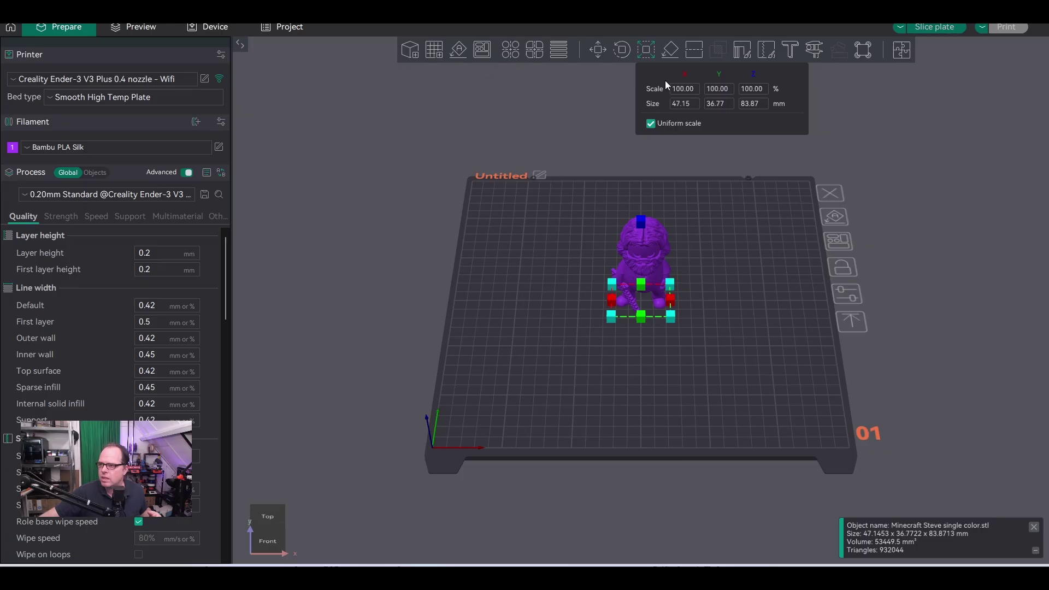
{"action": "left_click", "coordinate": [750, 92]}
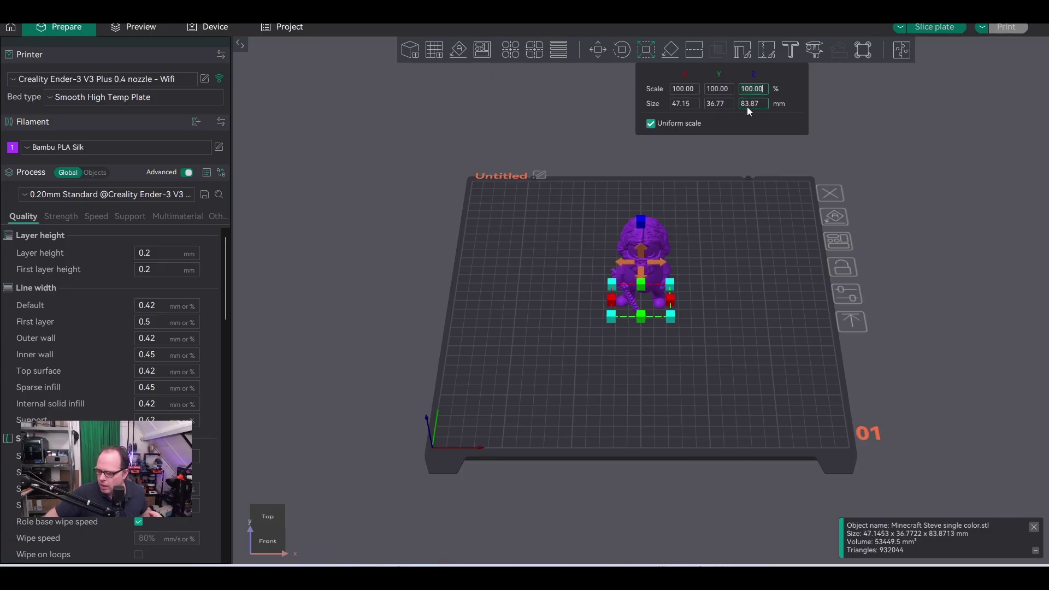
{"action": "key", "text": "ctrl+a"}
{"action": "type", "text": "150"}
{"action": "key", "text": "Return"}
{"action": "left_click", "coordinate": [732, 365]}
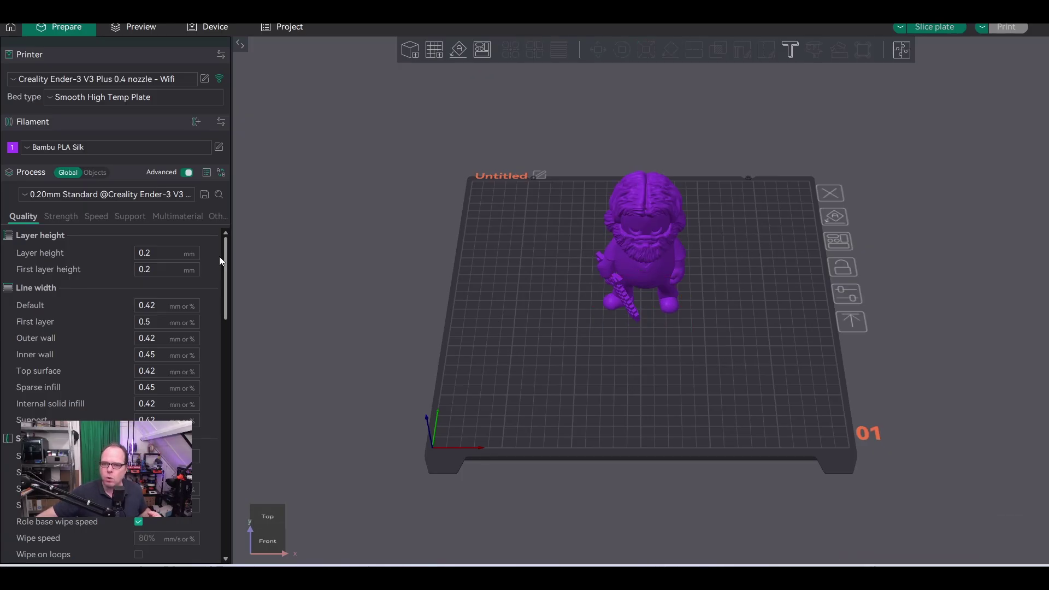
{"action": "left_click", "coordinate": [78, 220]}
Keep the 0.20mm Standard process profile and move through to its Support settings.
{"action": "left_click", "coordinate": [33, 196]}
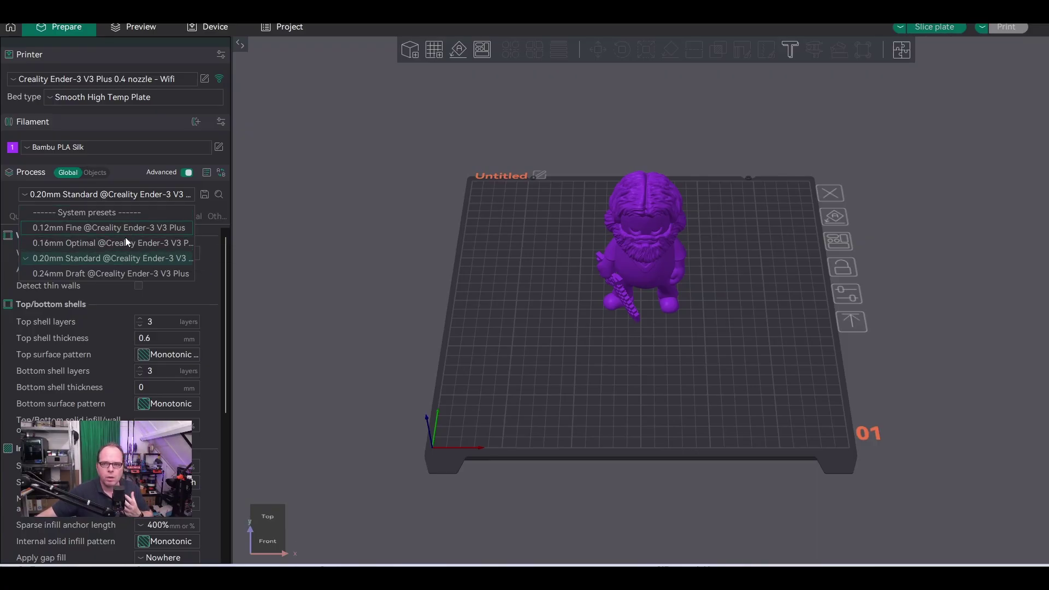
{"action": "left_click", "coordinate": [128, 257]}
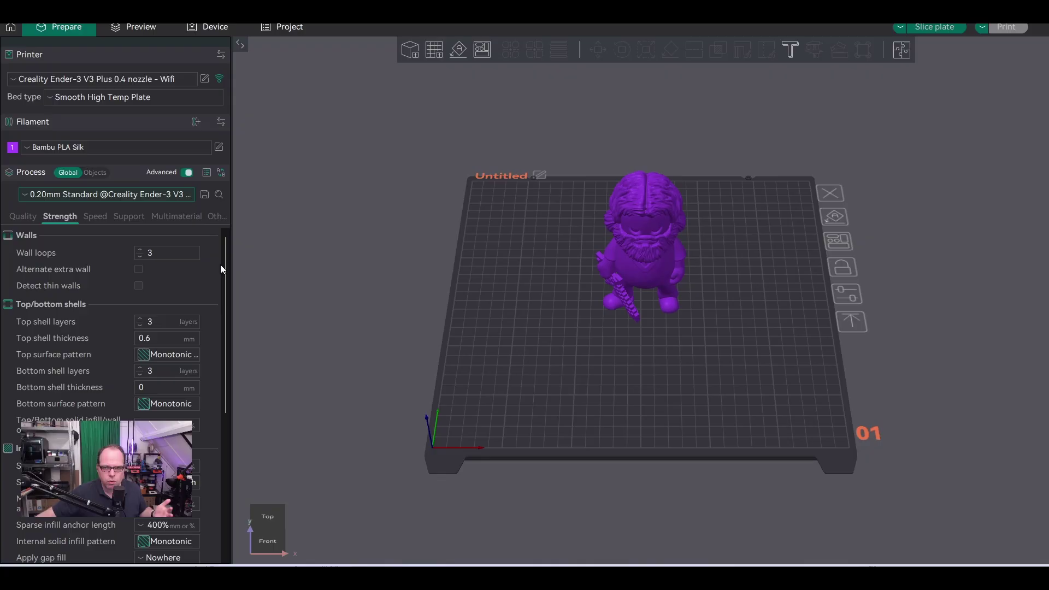
{"action": "left_click", "coordinate": [95, 216]}
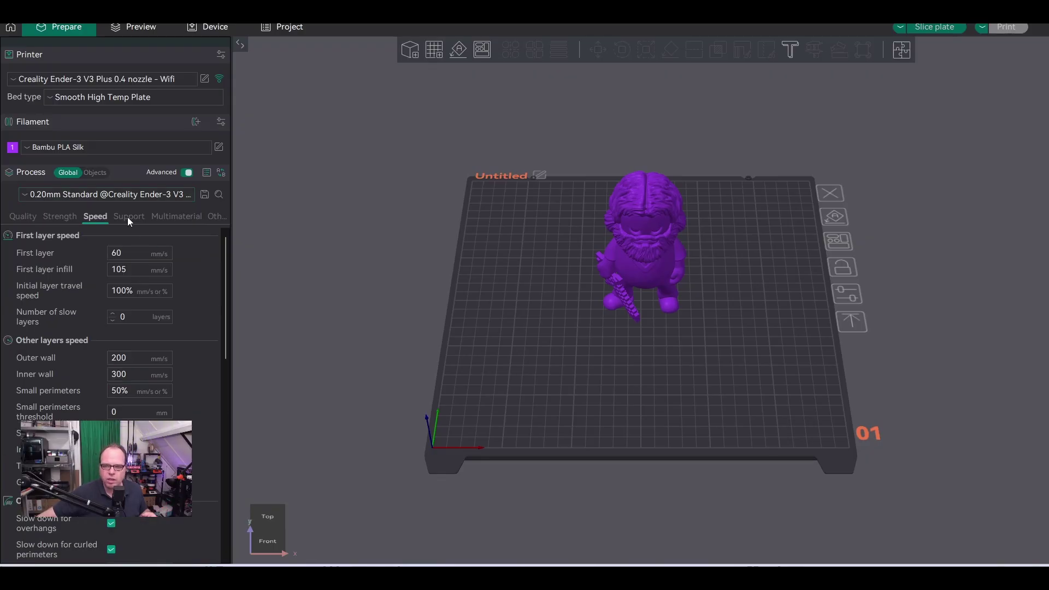
{"action": "left_click", "coordinate": [127, 217]}
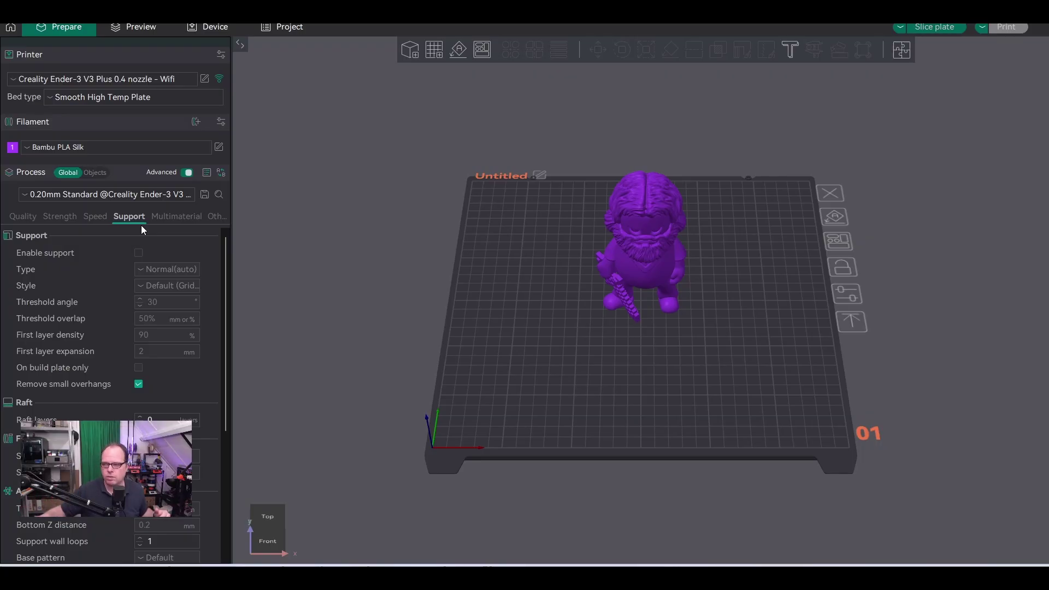
Enable Tree(auto) supports in Organic style on build plate only, then slice the plate.
{"action": "left_click", "coordinate": [138, 253]}
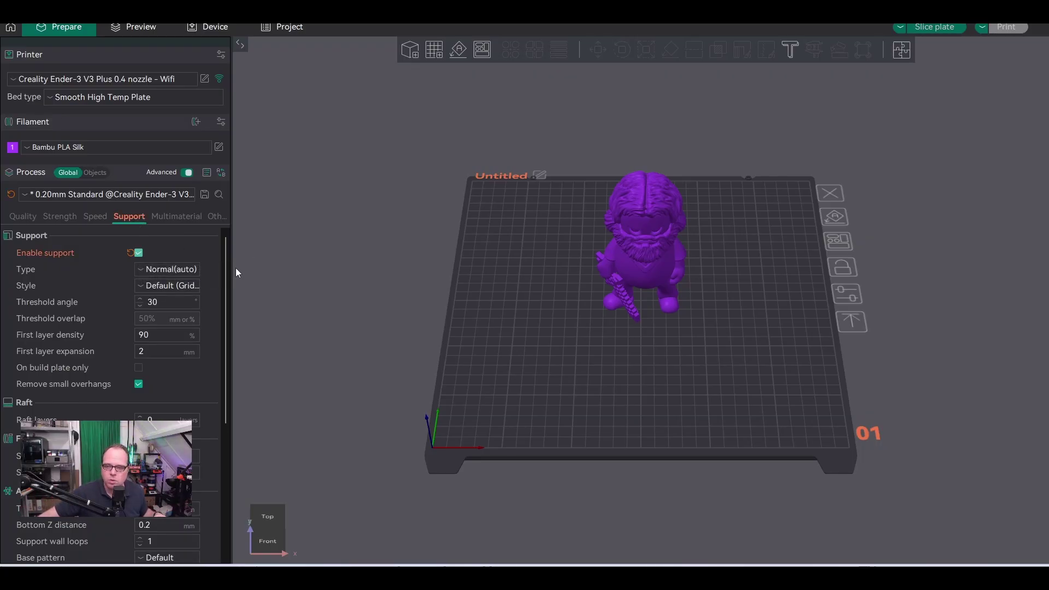
{"action": "left_click", "coordinate": [141, 269]}
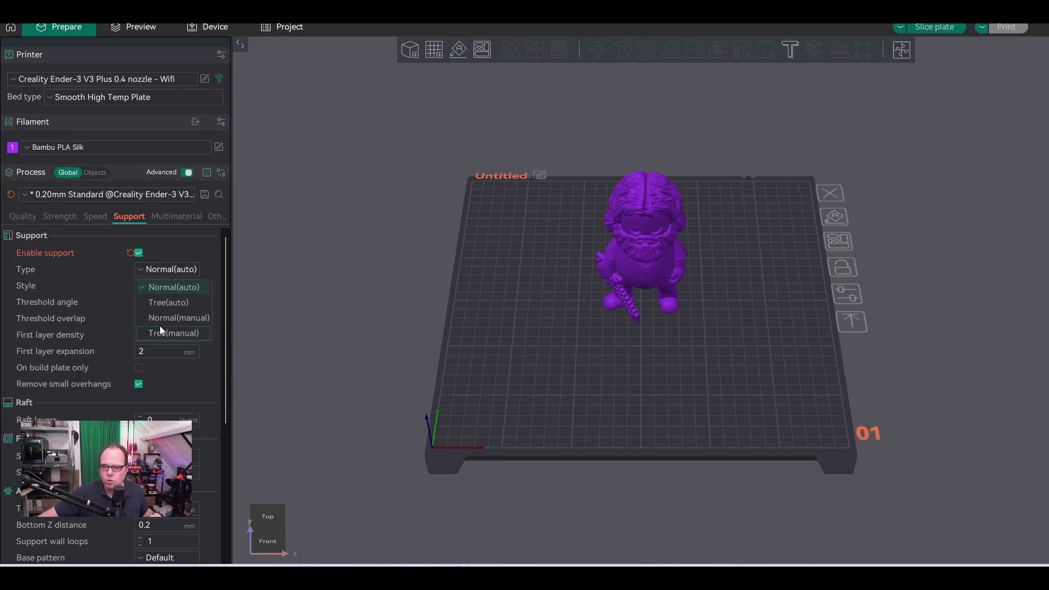
{"action": "left_click", "coordinate": [165, 303]}
{"action": "left_click", "coordinate": [143, 285]}
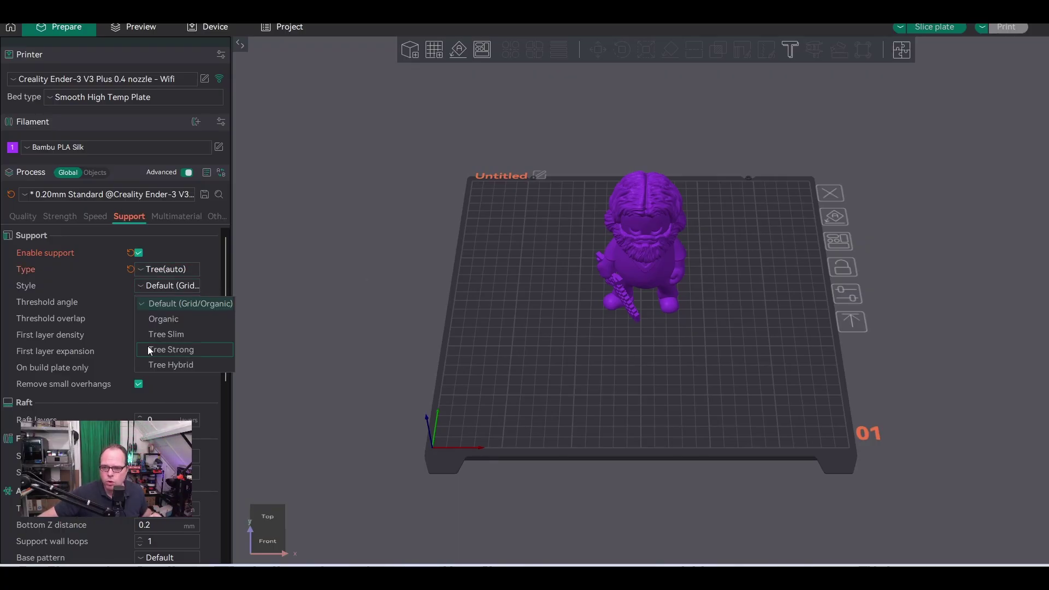
{"action": "left_click", "coordinate": [159, 318]}
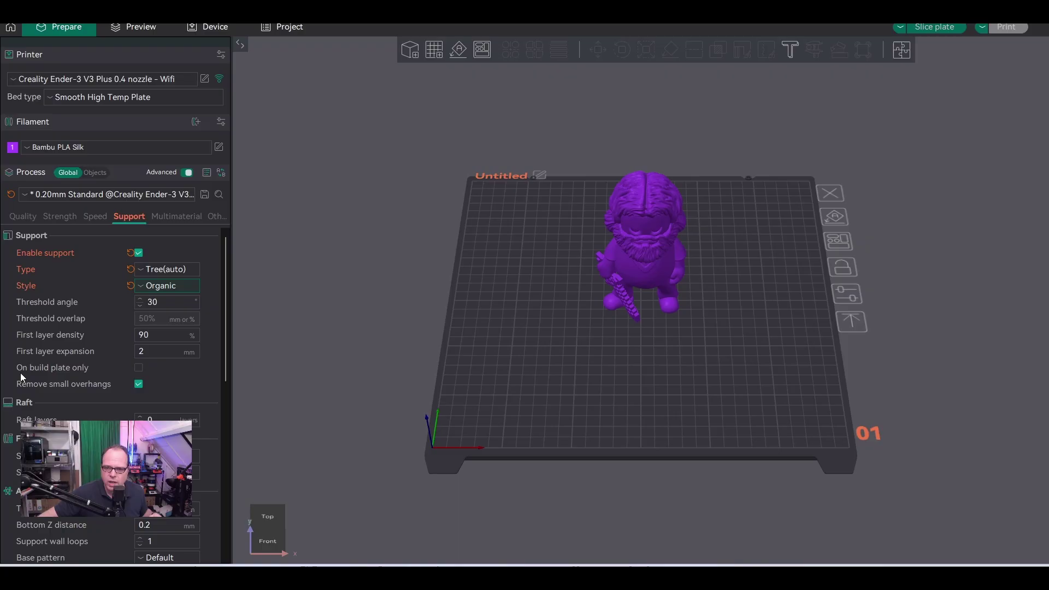
{"action": "left_click", "coordinate": [139, 367]}
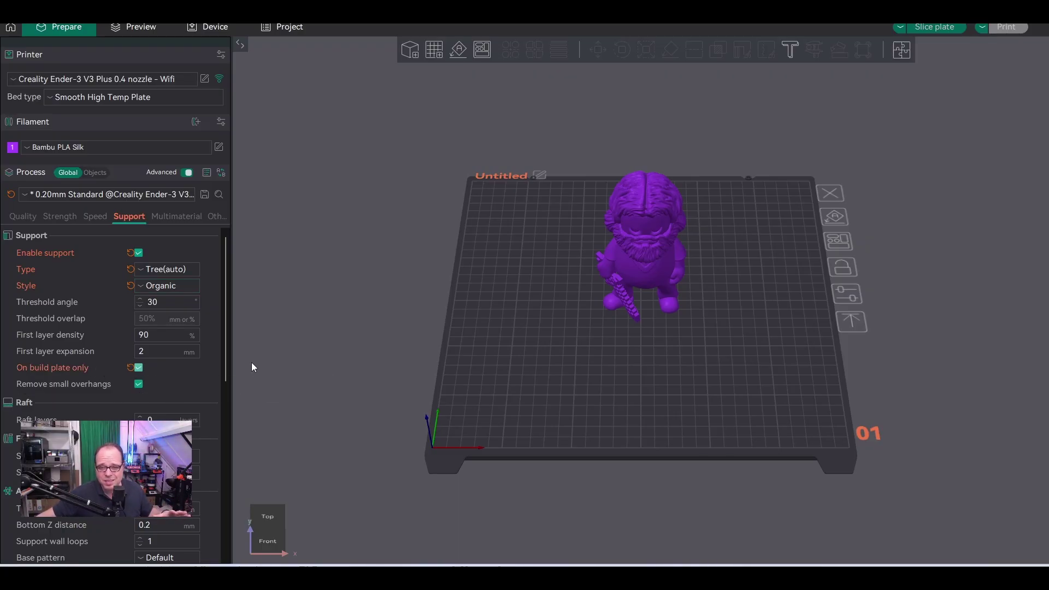
{"action": "left_click", "coordinate": [935, 29]}
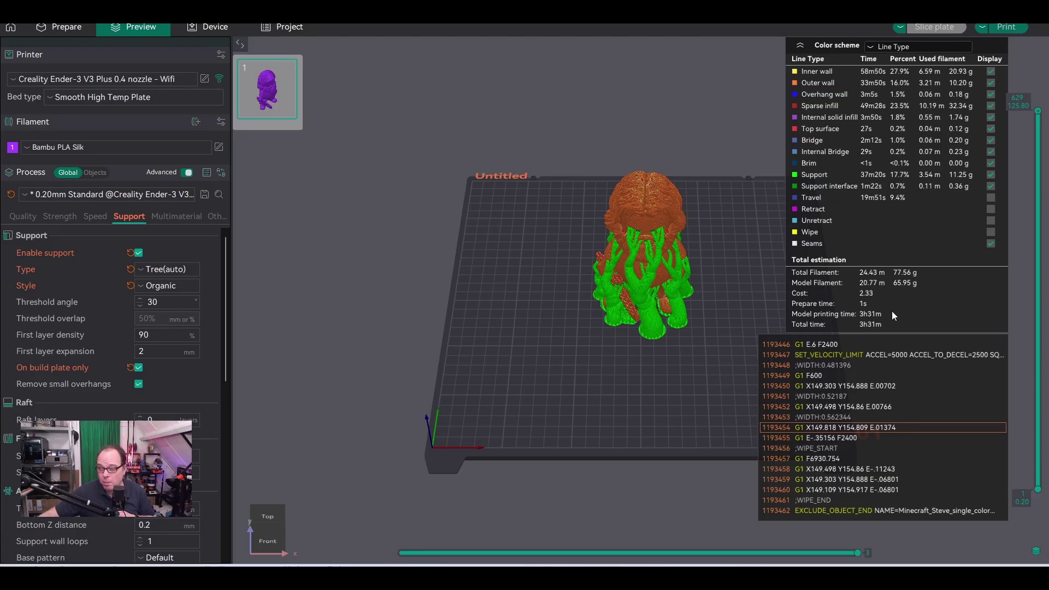
Send the sliced Steve G-code (3h31m) to the printer host using Print.
{"action": "left_click", "coordinate": [1006, 28]}
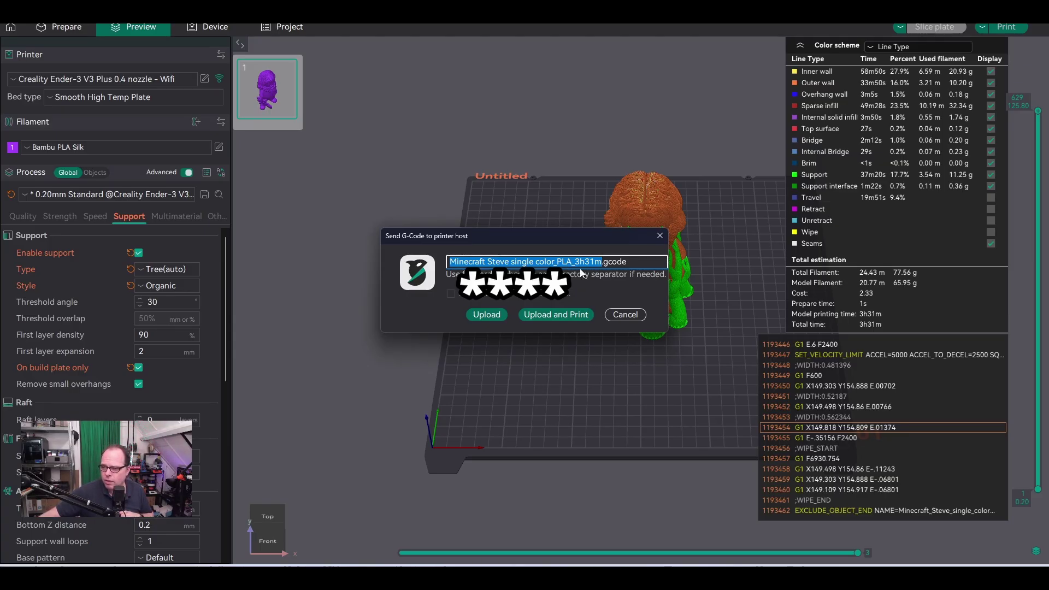
Upload Minecraft Steve single color_PLA_3h31m.gcode to the Ender-3 V3 Plus and start printing.
{"action": "left_click", "coordinate": [568, 317]}
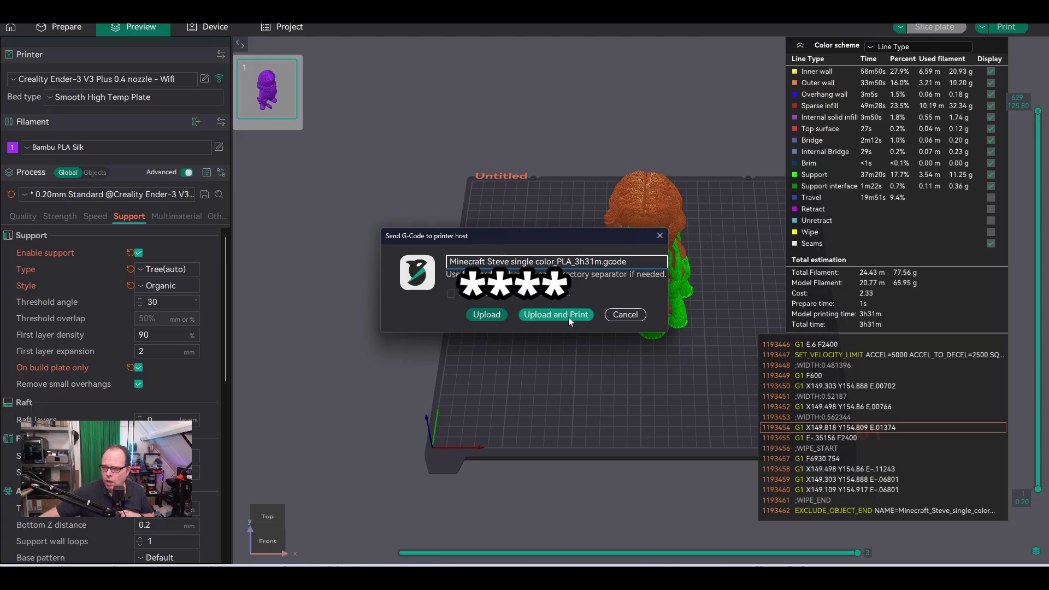